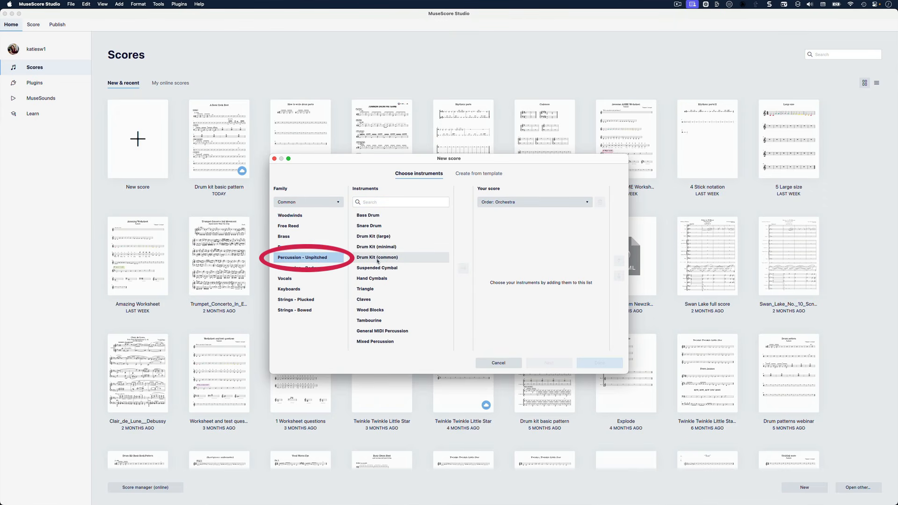
Create a new score for Drum Kit (common) with the title "Drum Parts".
double_click(378, 258)
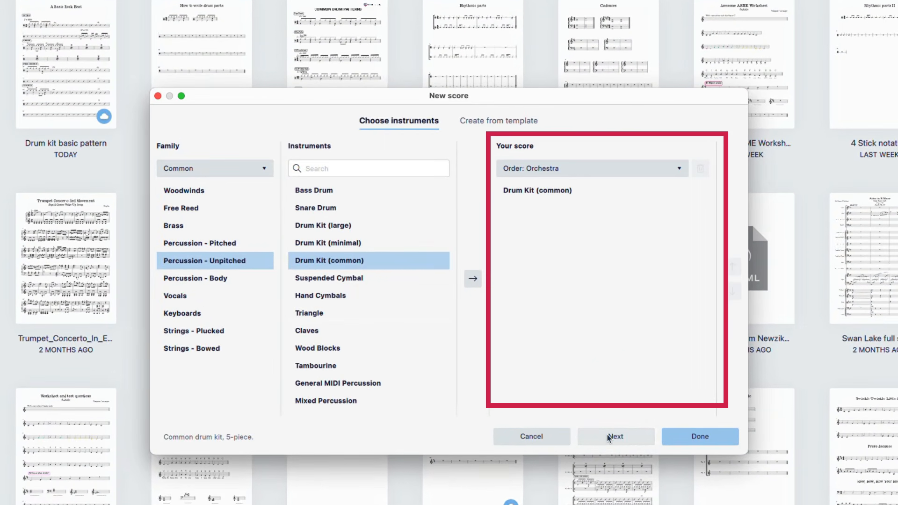
left_click(607, 435)
left_click(315, 275)
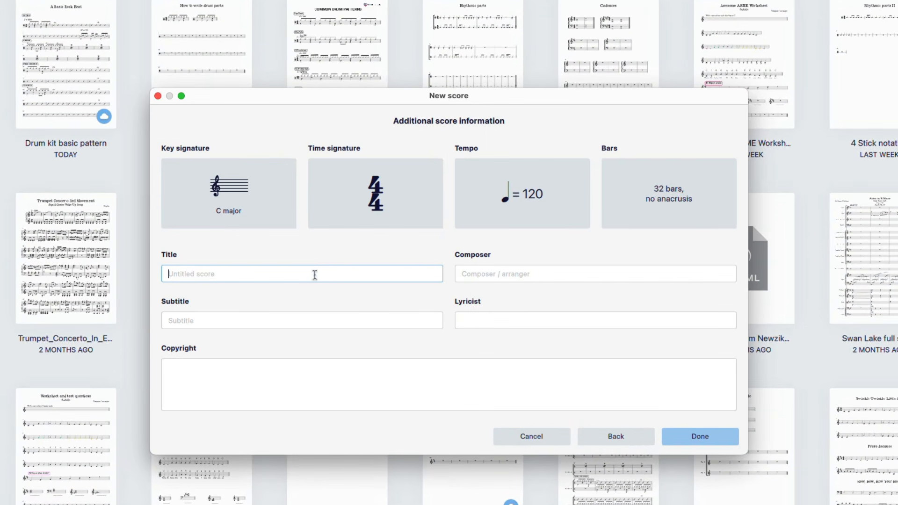
type("Drum Parts")
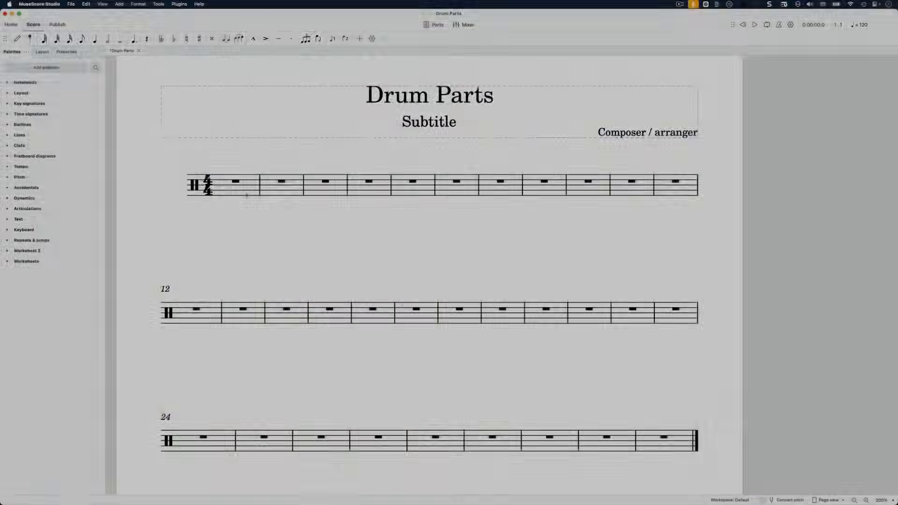
Select the first bar and try the percussion panel floating, narrowed and docked above the score, then dock it below the score again.
left_click(247, 197)
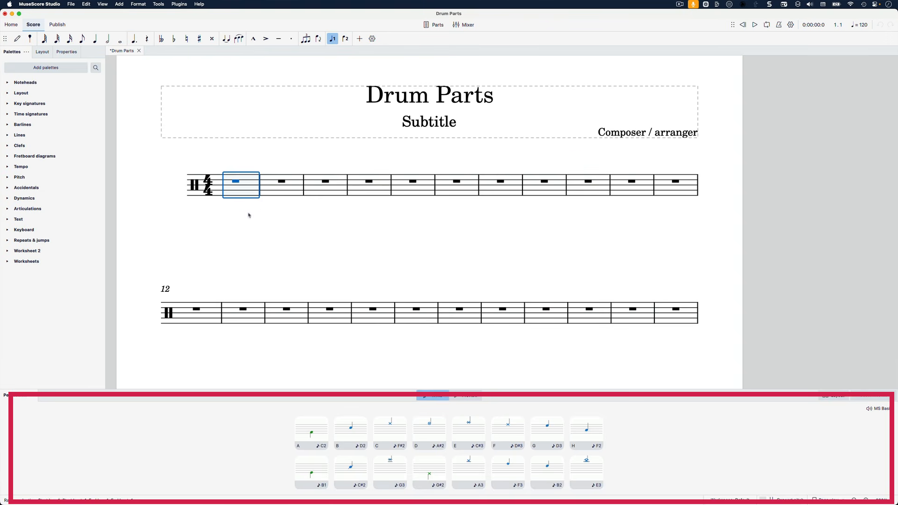
left_click_drag(286, 397, 290, 211)
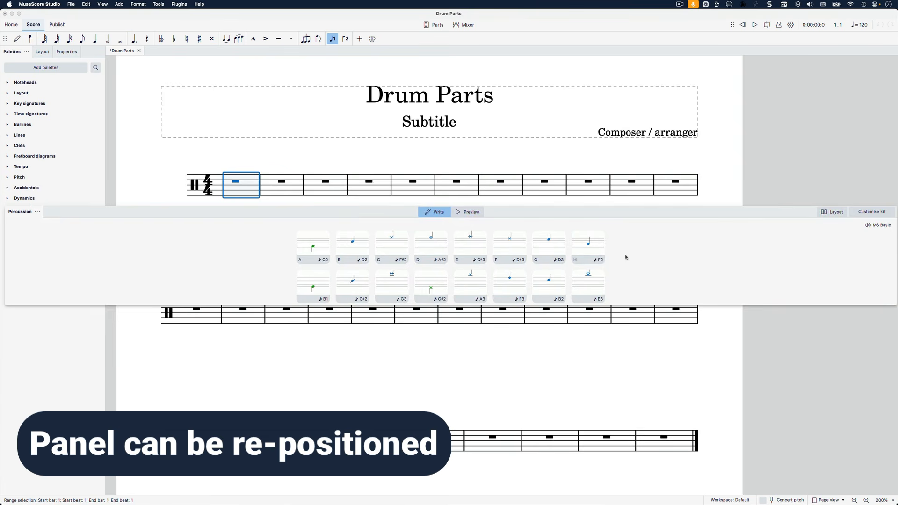
left_click_drag(893, 258, 464, 260)
left_click_drag(351, 211, 739, 72)
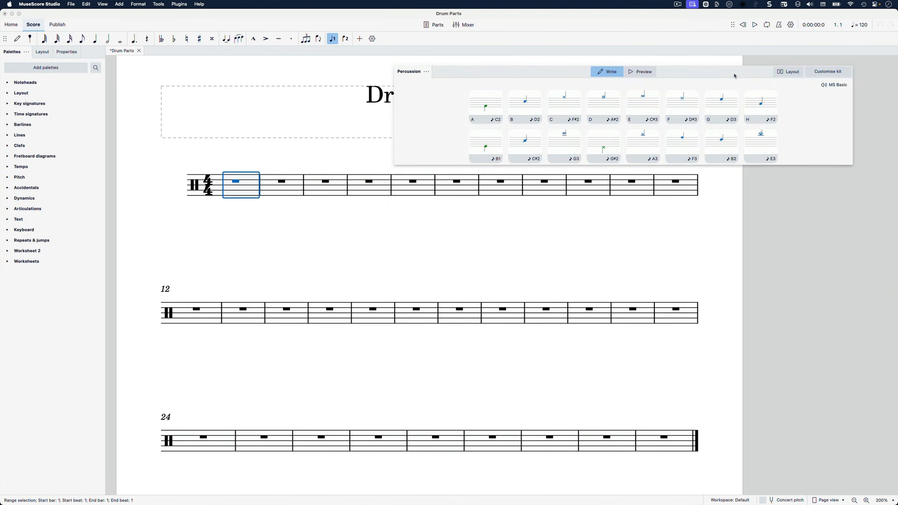
left_click_drag(733, 76, 711, 62)
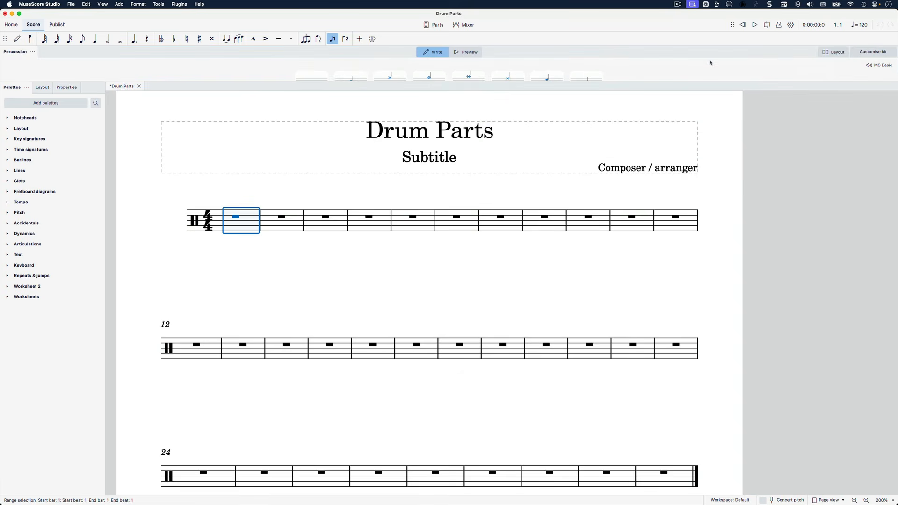
left_click_drag(658, 80, 592, 393)
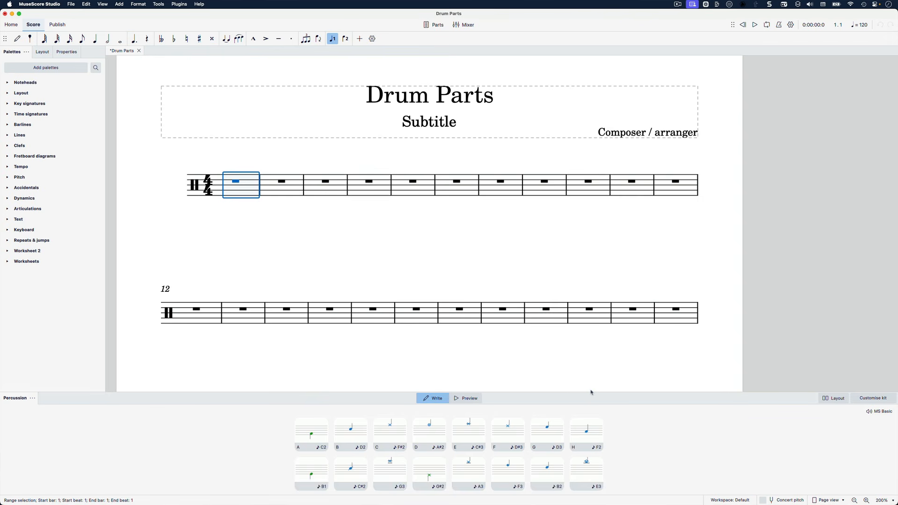
Deselect the bar and turn off "Close the panel automatically" in the percussion preferences.
left_click(370, 262)
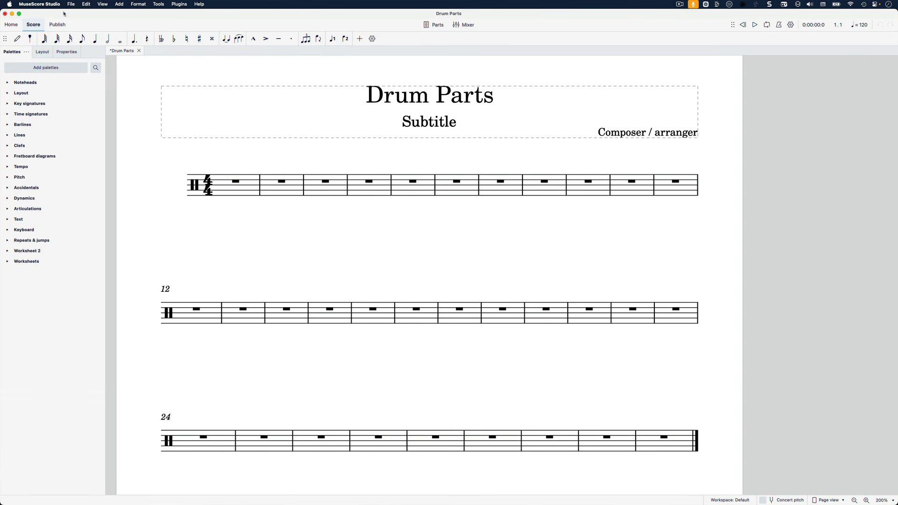
left_click(41, 4)
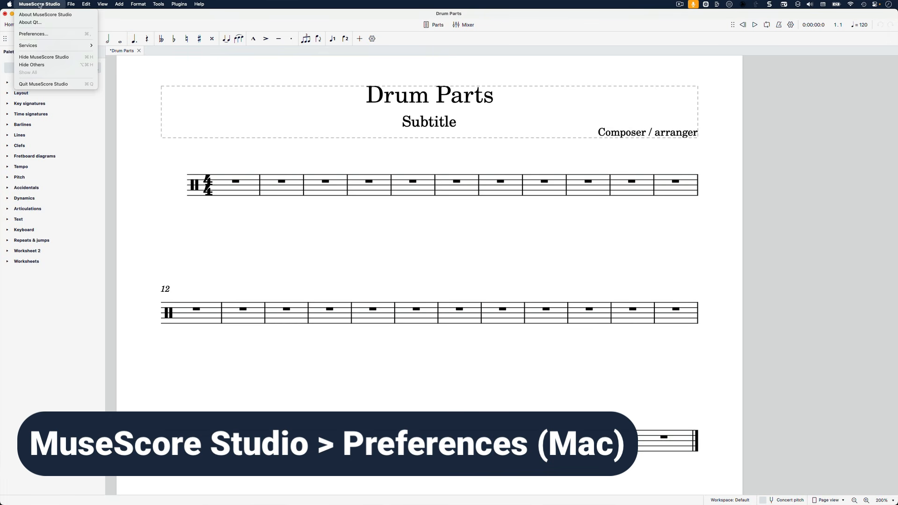
left_click(35, 34)
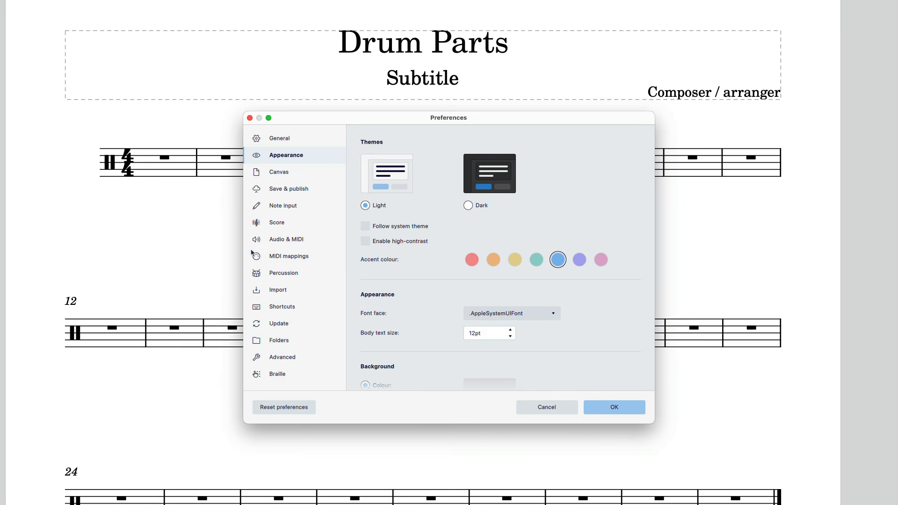
left_click(275, 273)
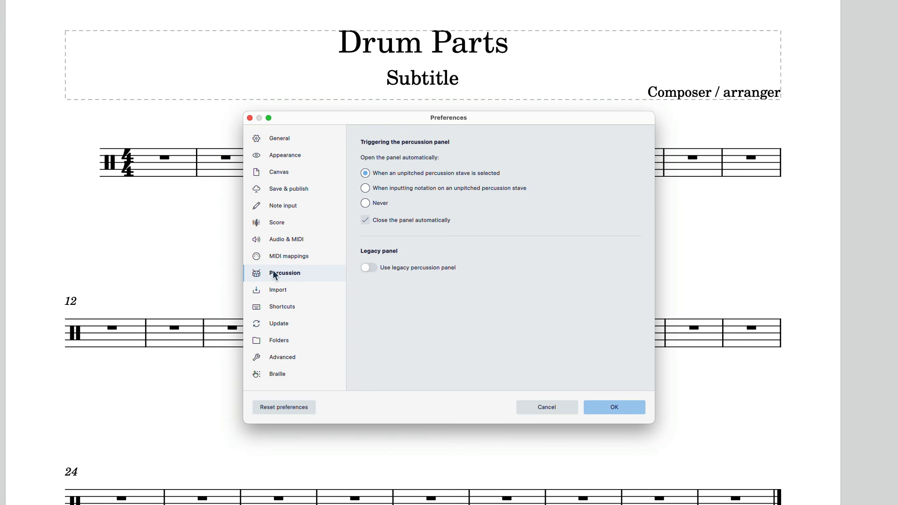
left_click(365, 221)
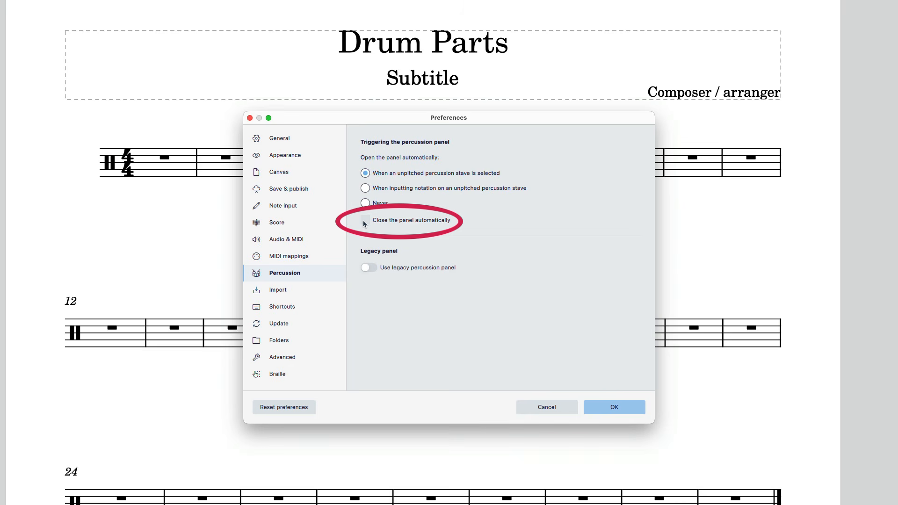
left_click(610, 412)
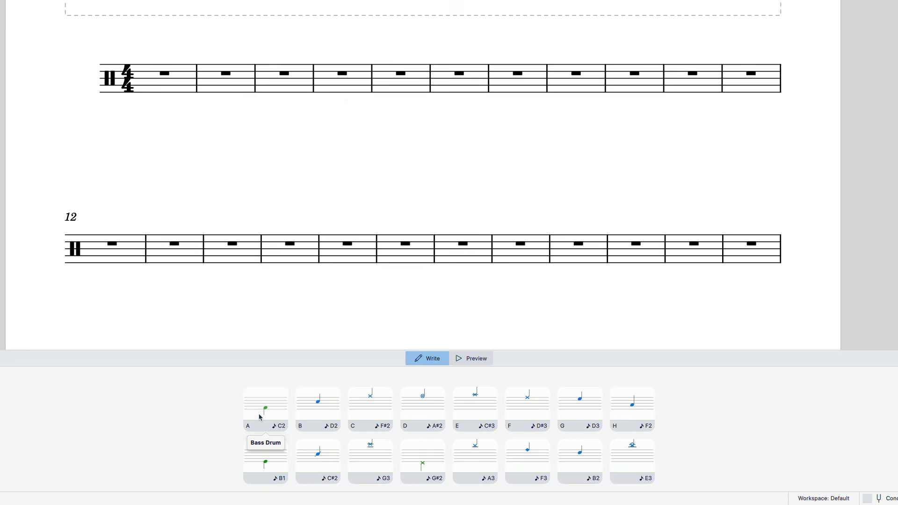
Try Write mode by adding three bass drum crotchets to the first bar, and switch the percussion panel to Preview.
left_click(261, 417)
left_click(261, 417)
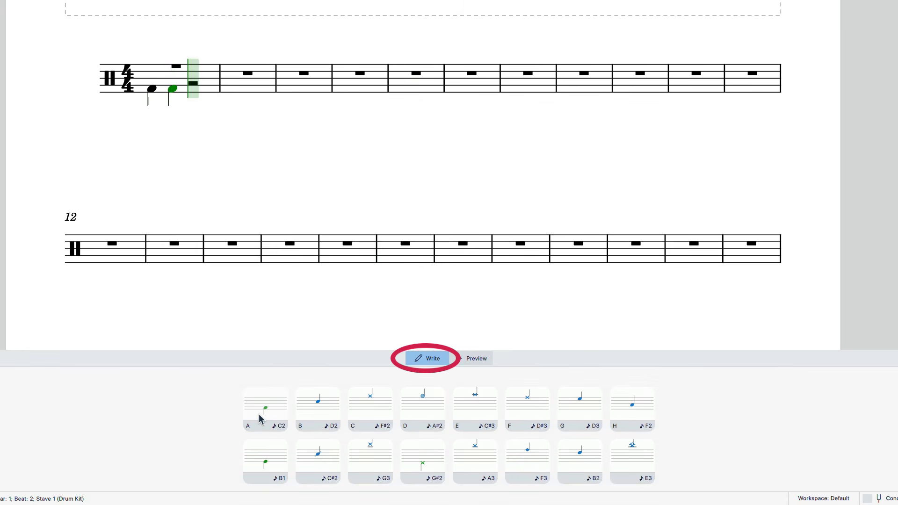
left_click(261, 417)
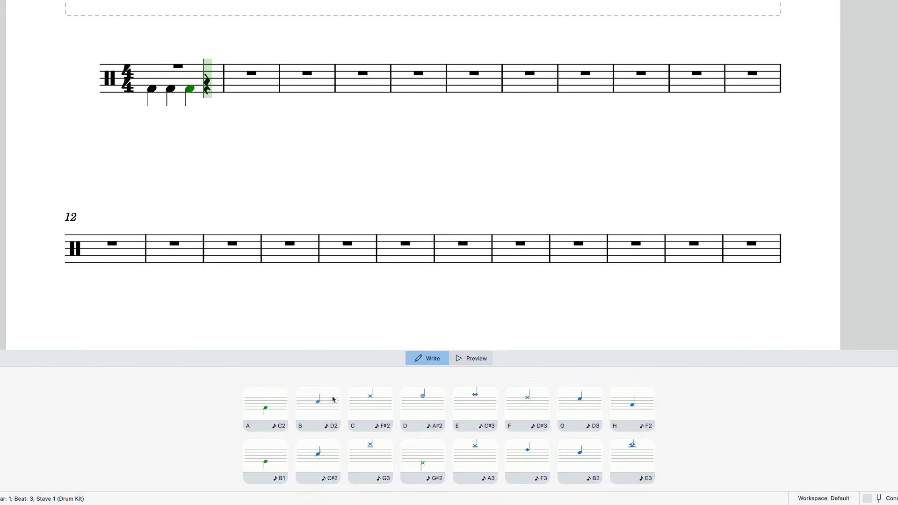
left_click(482, 359)
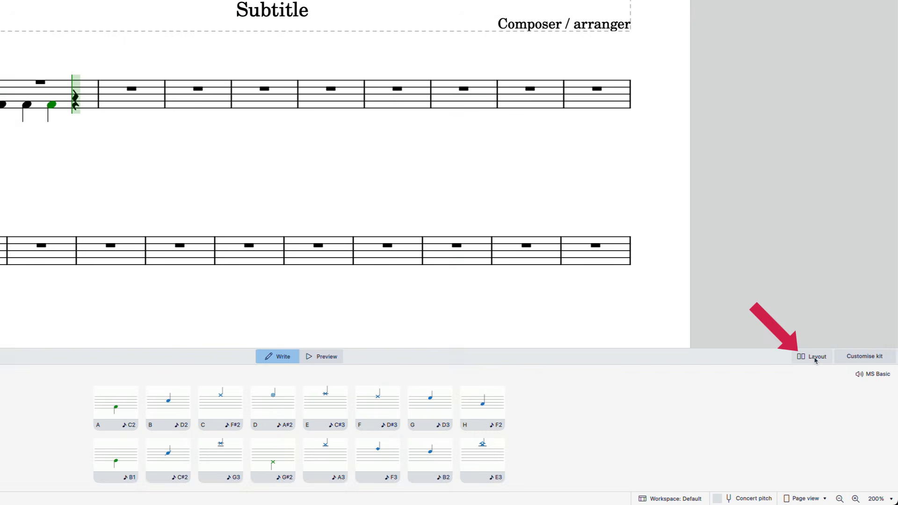
Show pad names on the percussion pads, and switch them back to the notation preview.
left_click(814, 357)
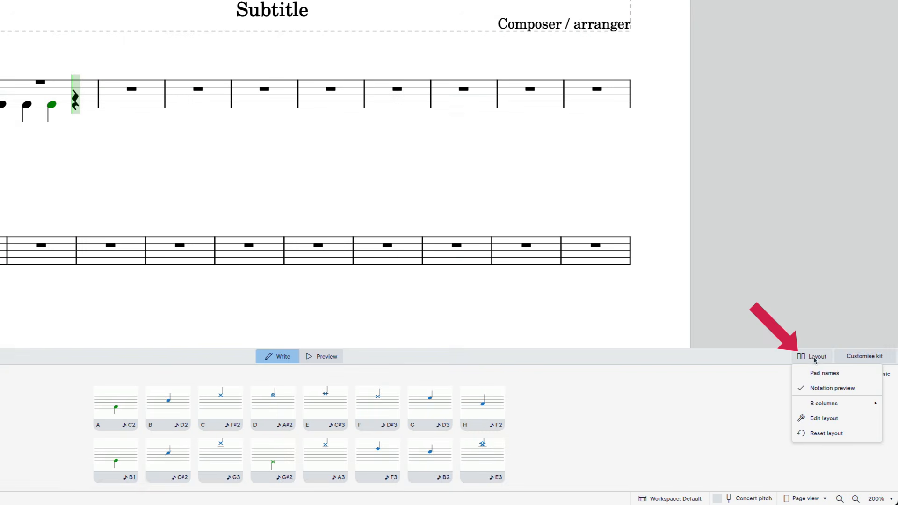
left_click(846, 373)
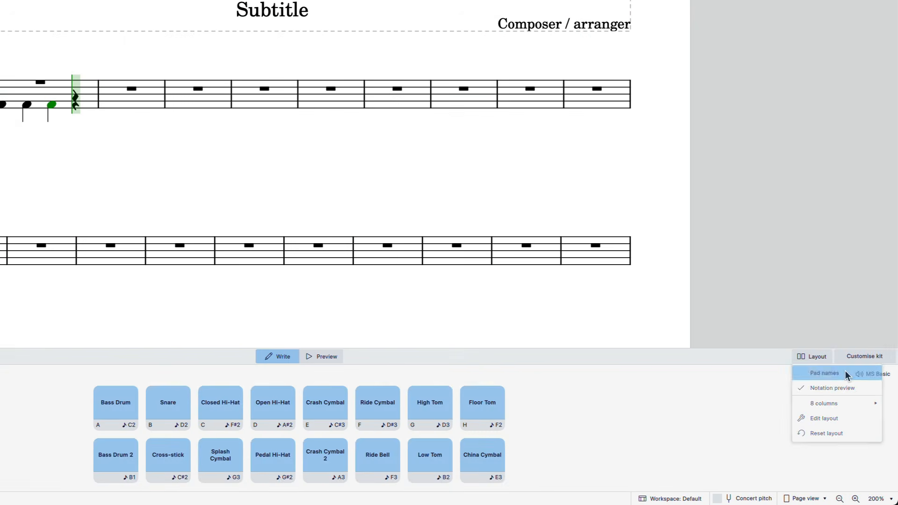
left_click(814, 358)
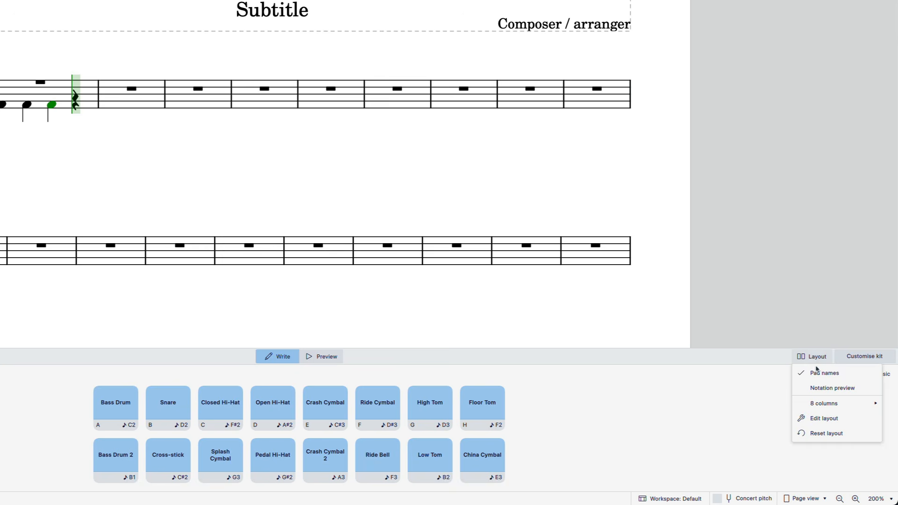
left_click(825, 390)
Inspect the percussion panel's column and layout editing options, and open the drum kit customisation.
left_click(816, 358)
mouse_move(835, 409)
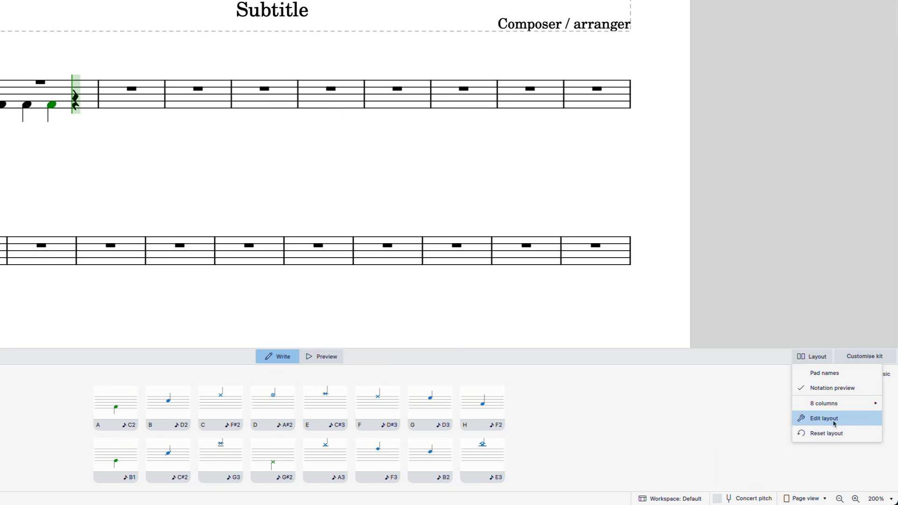
left_click(825, 418)
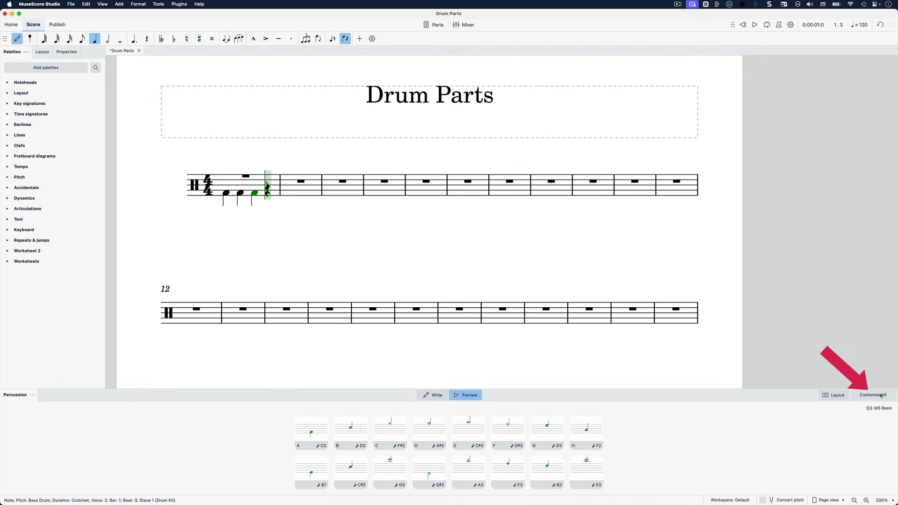
left_click(873, 396)
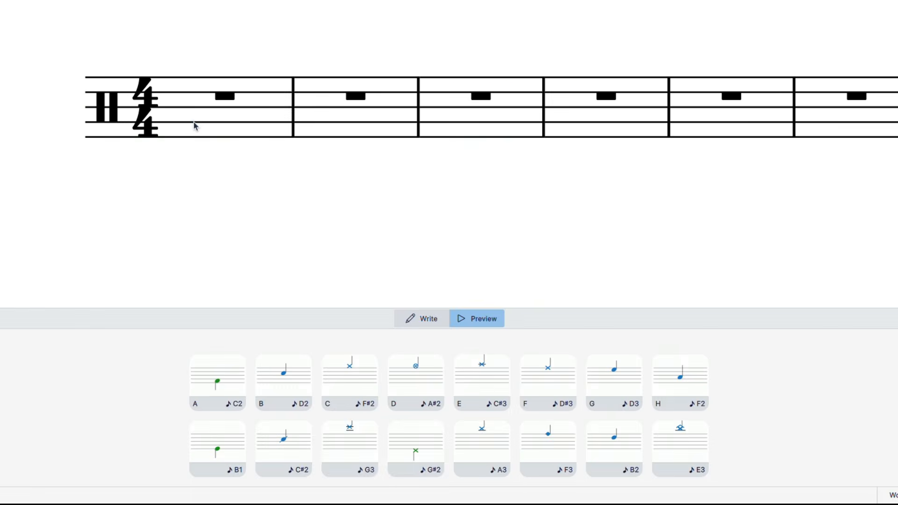
Fill the first bar with a bass drum crotchet, a crotchet rest, another bass drum crotchet and a crotchet rest.
left_click(196, 126)
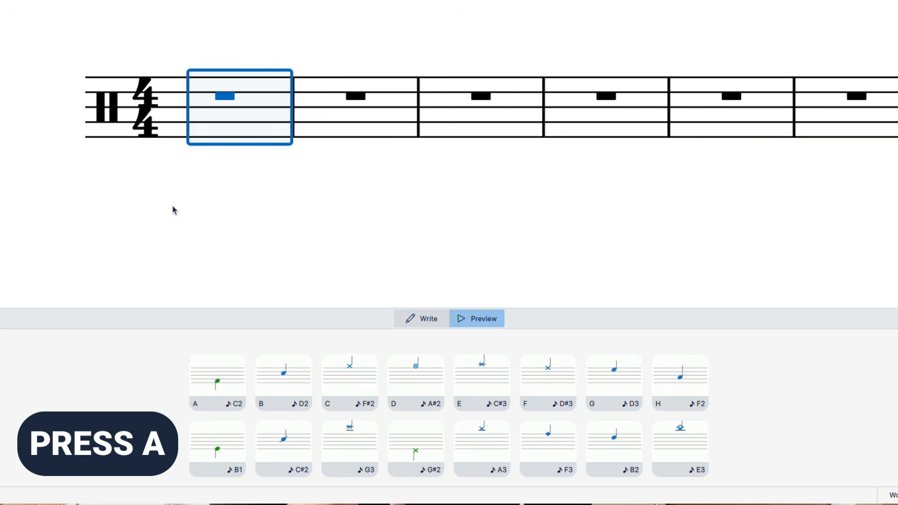
key("a")
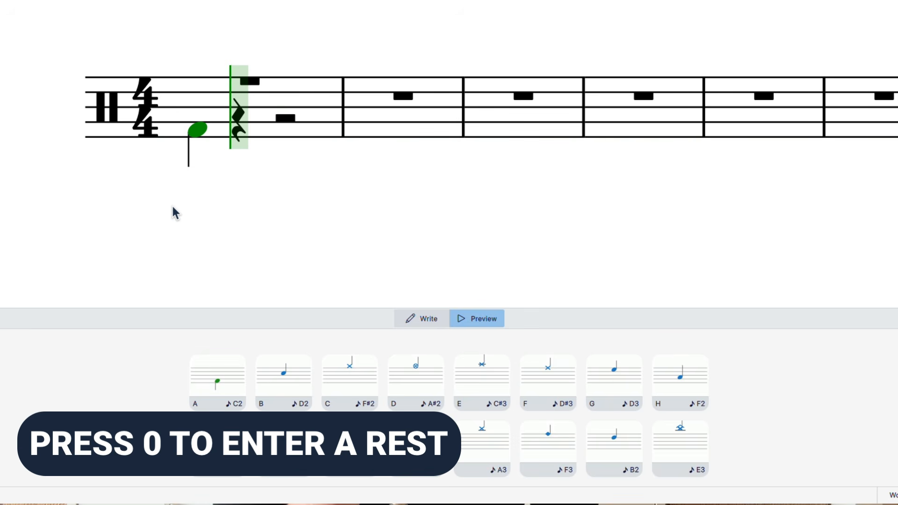
key("0")
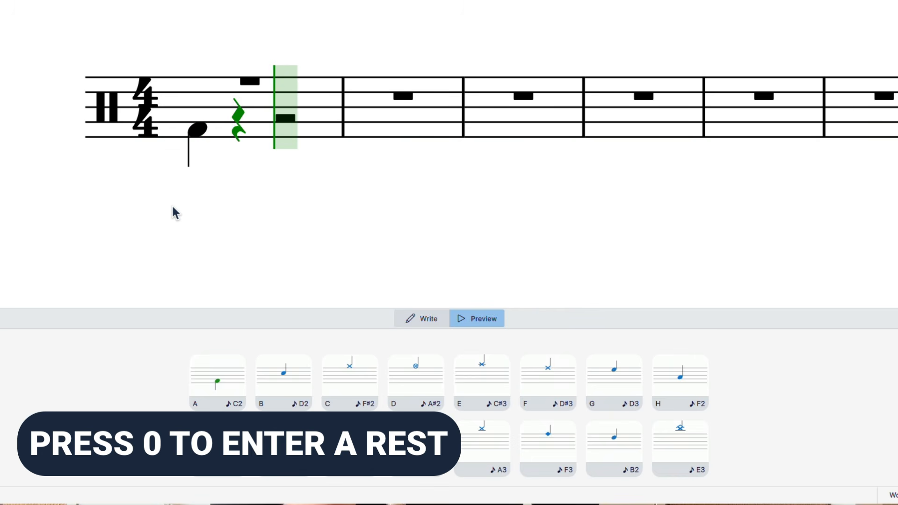
key("a")
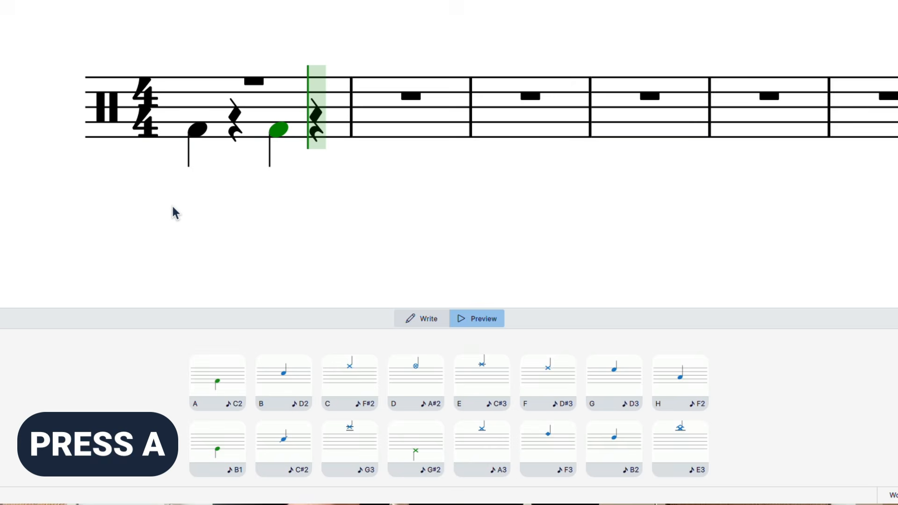
key("0")
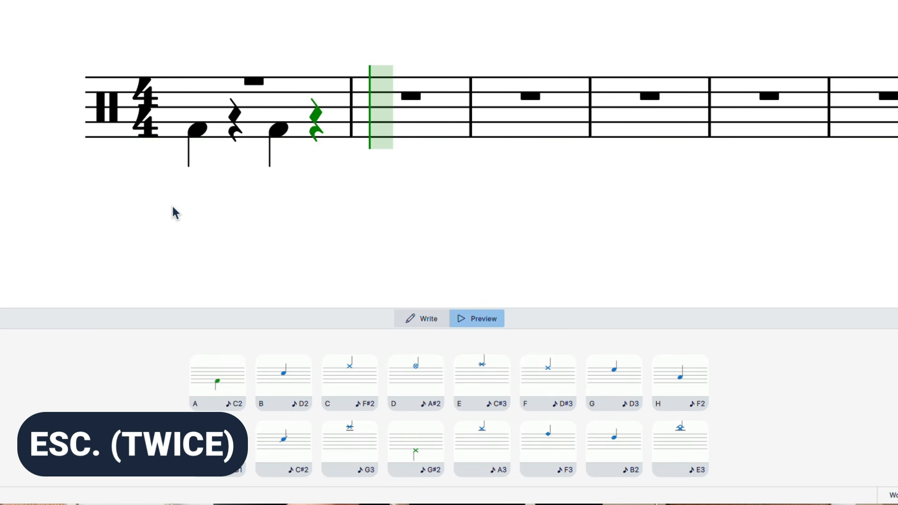
key("Escape")
key("Escape")
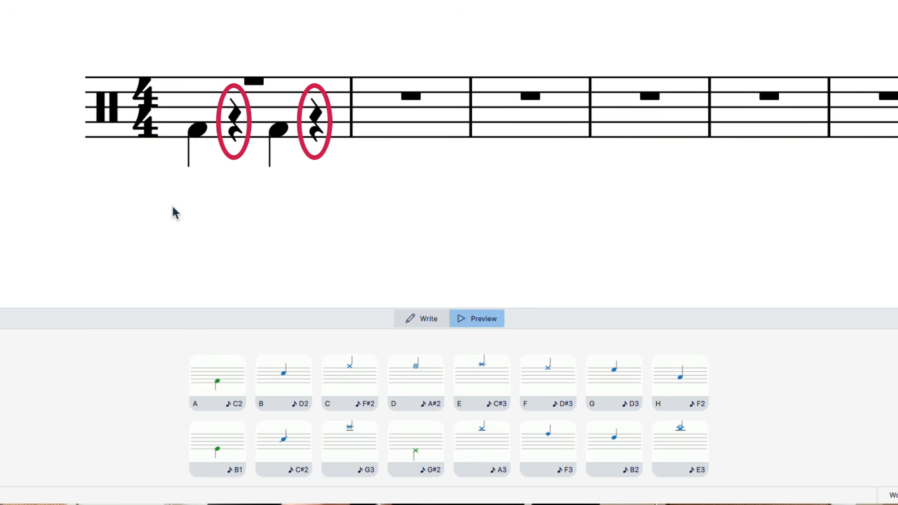
Make both crotchet rests in the first bar's bass drum part invisible.
left_click(233, 132)
key("v")
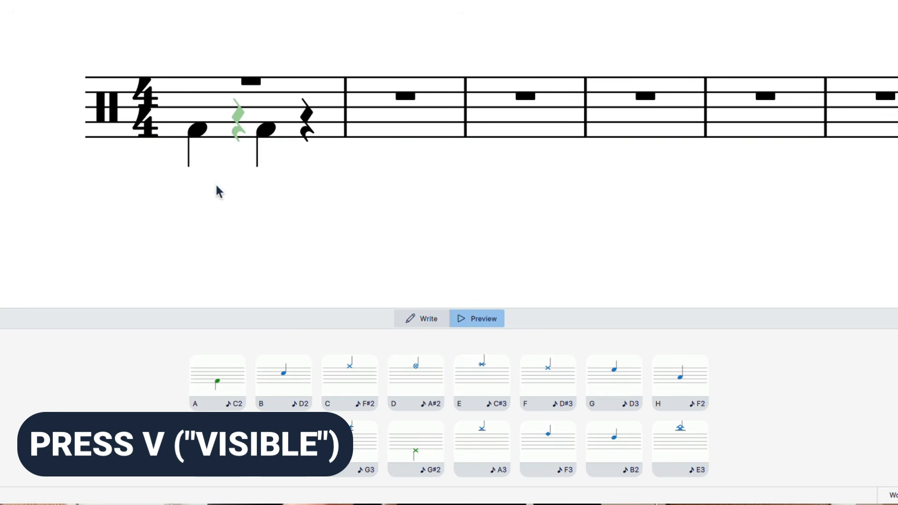
left_click(306, 130)
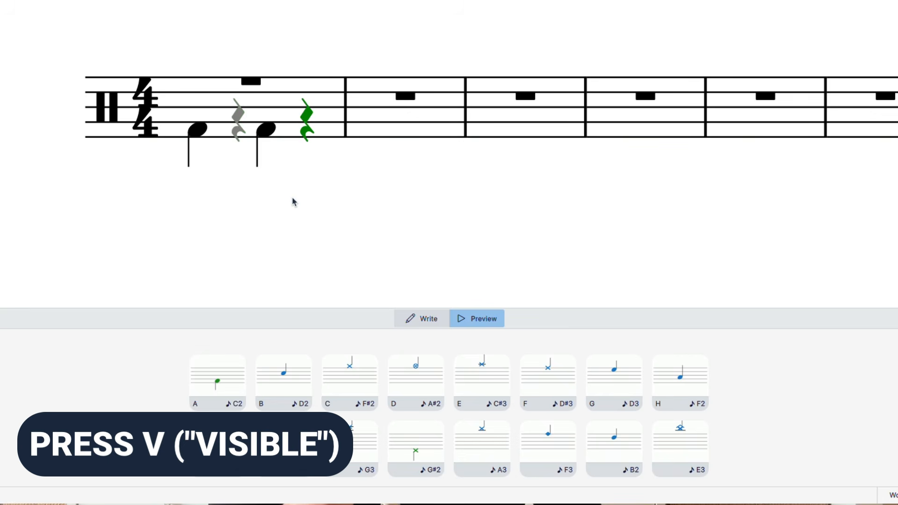
key("v")
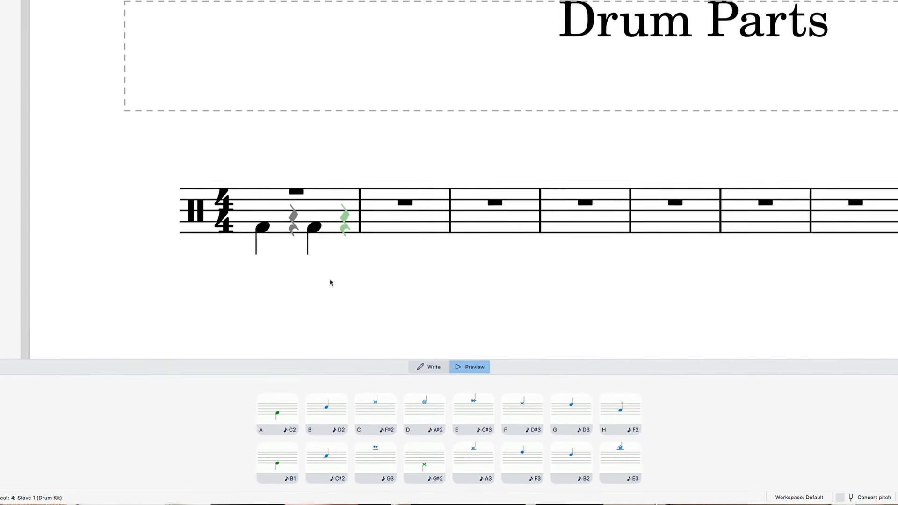
Clear the selection and turn off the display of invisible elements in the score.
key("Escape")
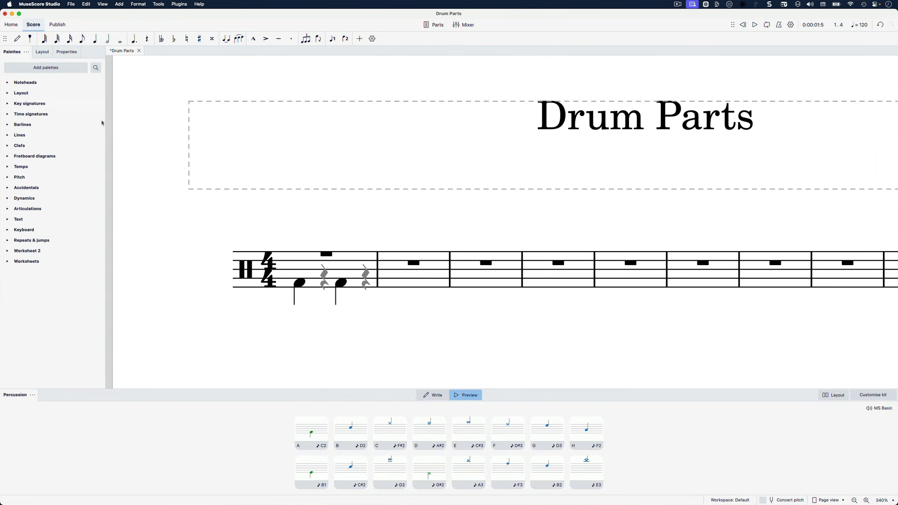
left_click(66, 52)
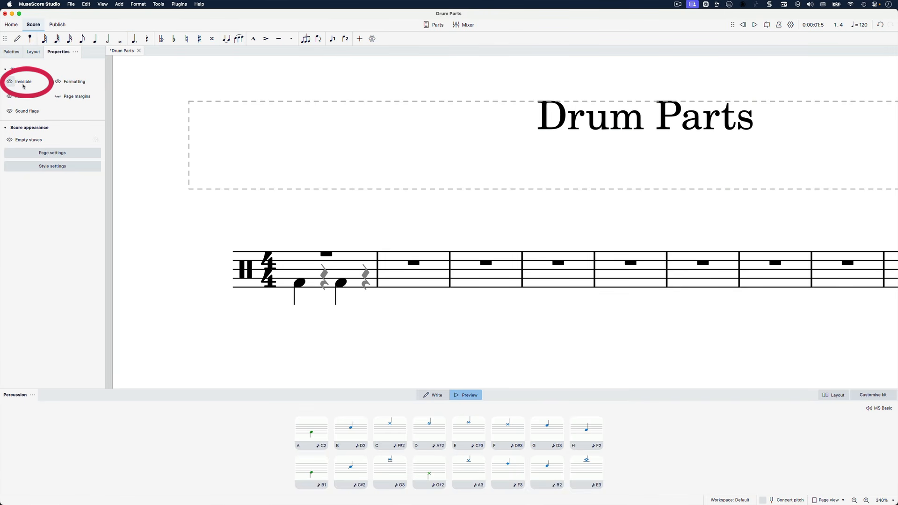
left_click(10, 82)
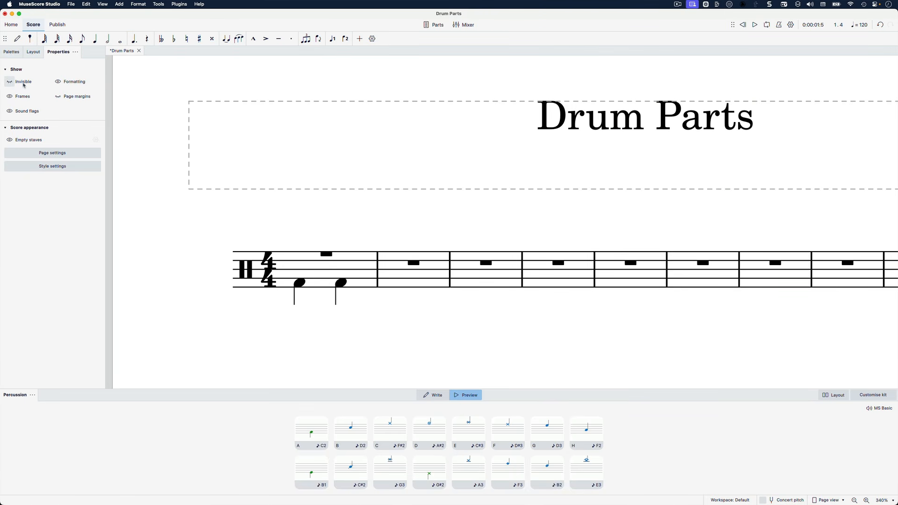
Turn the display of invisible elements back on and select the whole rest in the first bar.
left_click(24, 85)
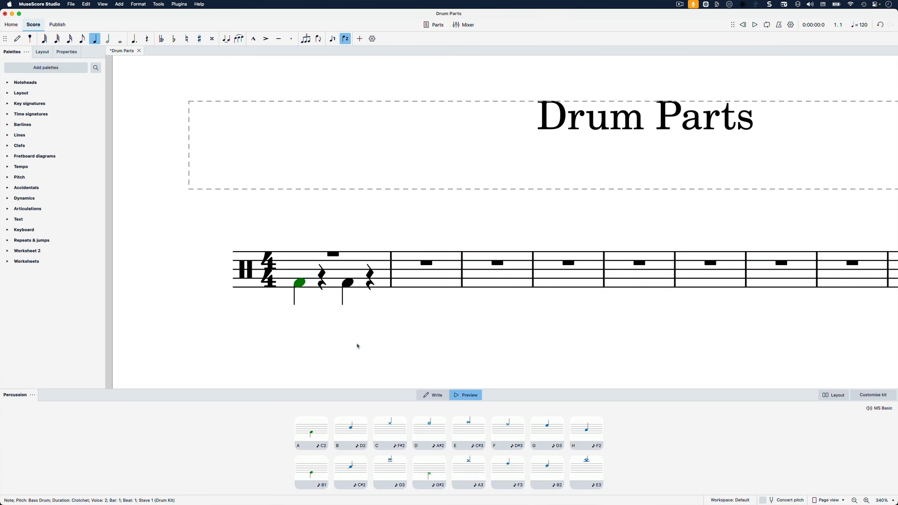
left_click(332, 255)
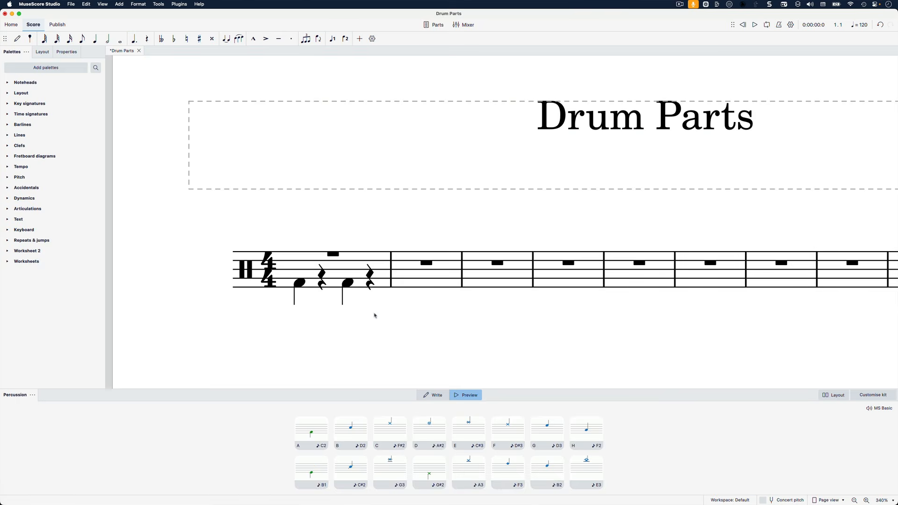
Try setting the Bass Drum's default voice to 1 and its stem direction to up in the drum kit customisation.
left_click(873, 395)
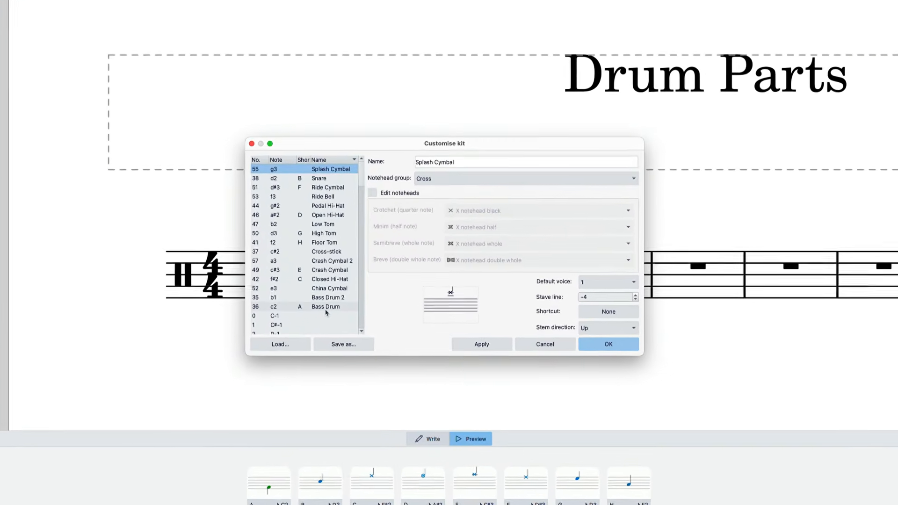
left_click(340, 299)
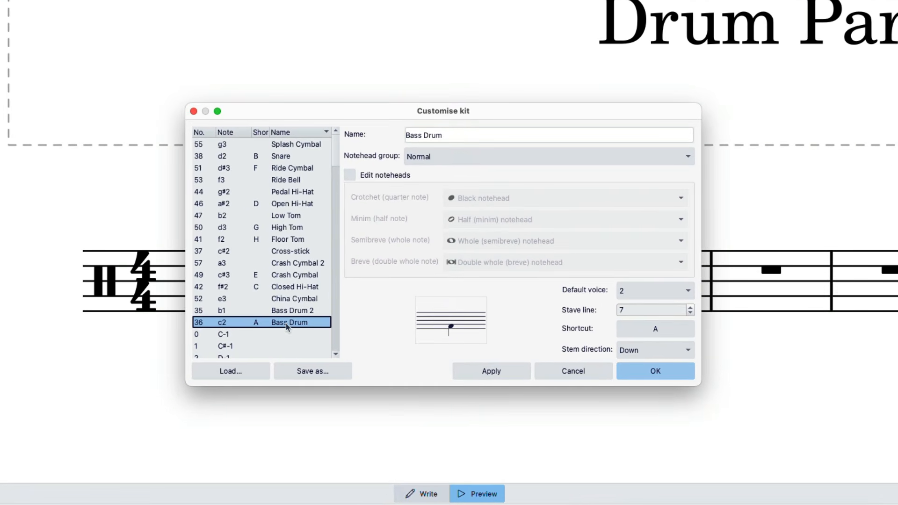
left_click(656, 290)
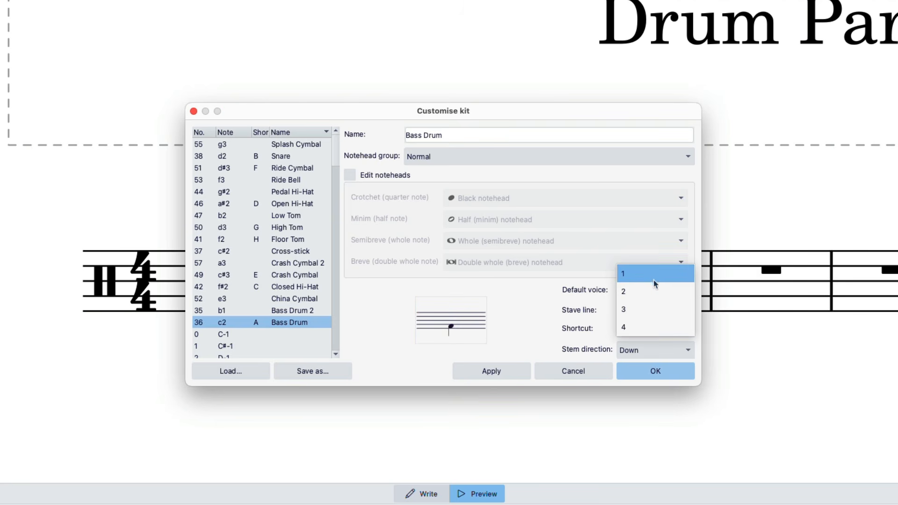
left_click(653, 276)
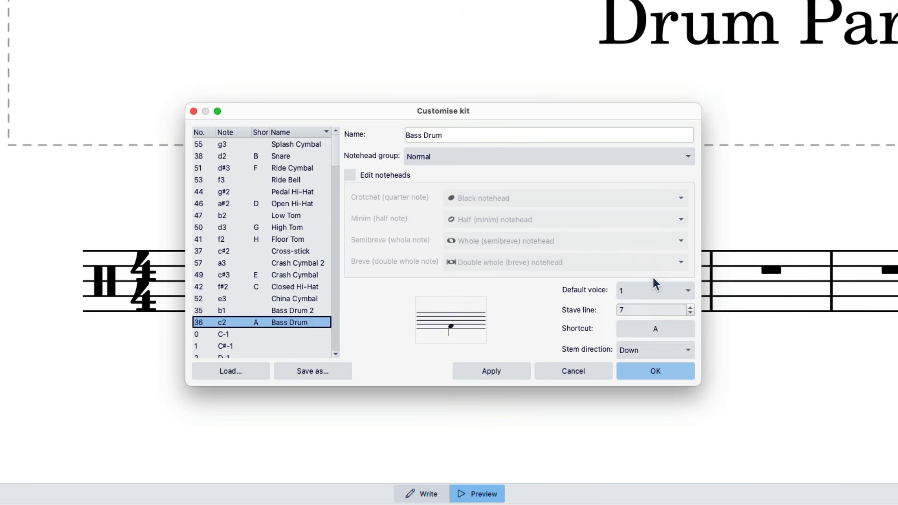
left_click(654, 352)
left_click(654, 335)
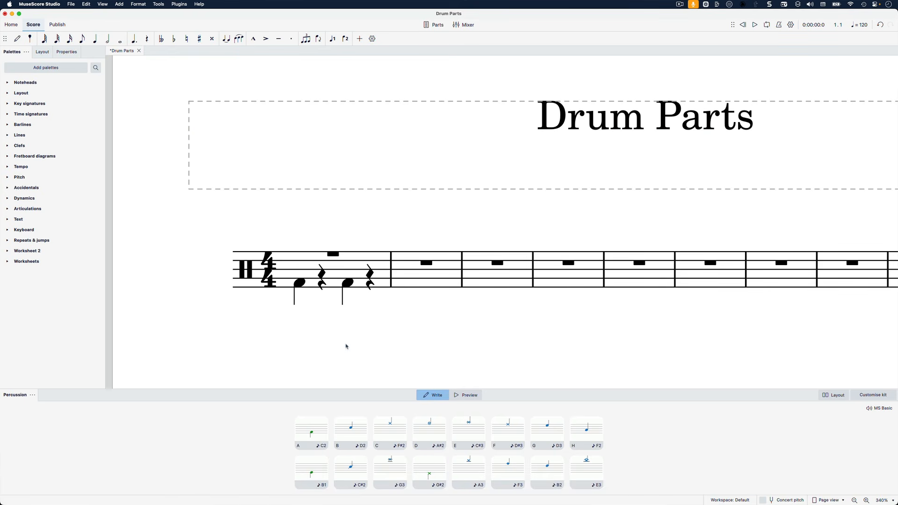
left_click(333, 254)
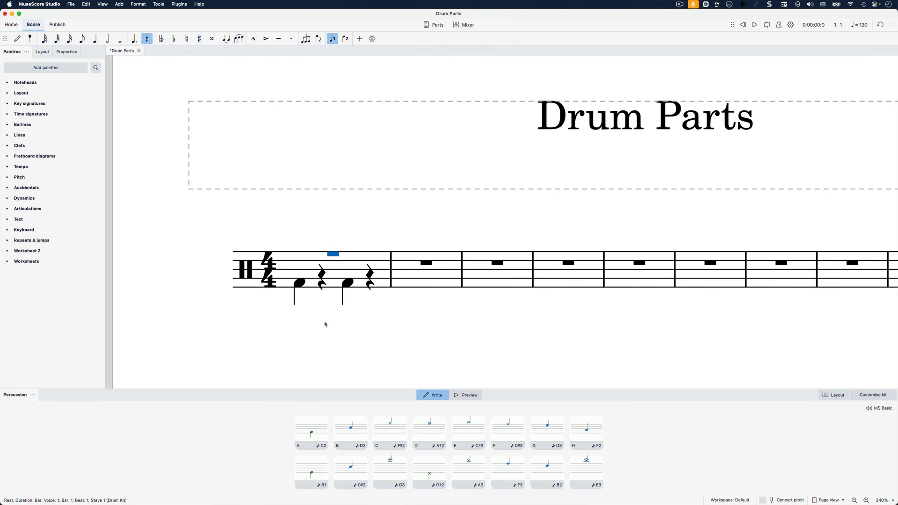
left_click(358, 266)
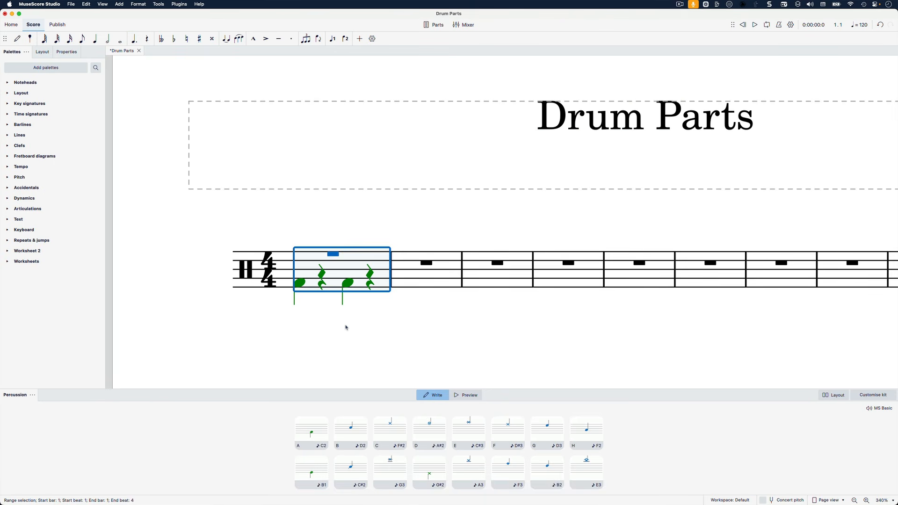
key("Escape")
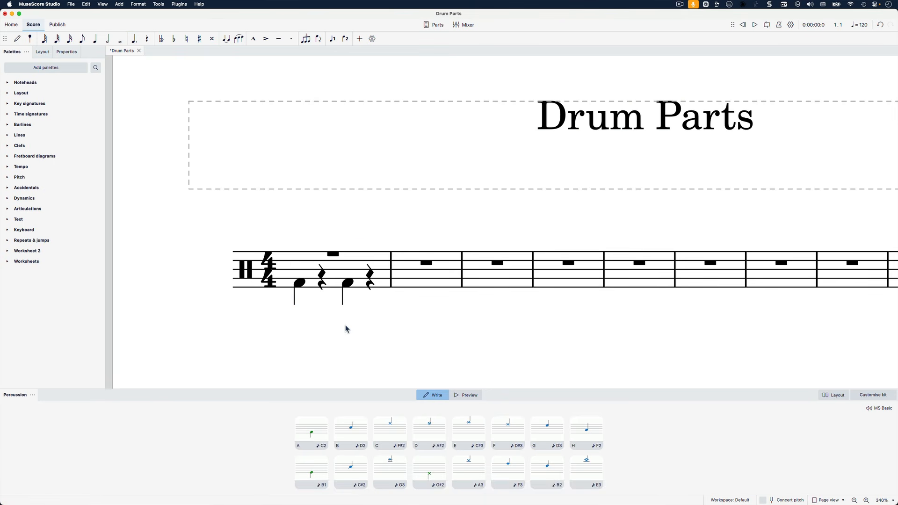
Enter four closed hi-hat quavers in voice 1 from the start of the first bar, stacking a snare note on beat 2.
left_click(334, 255)
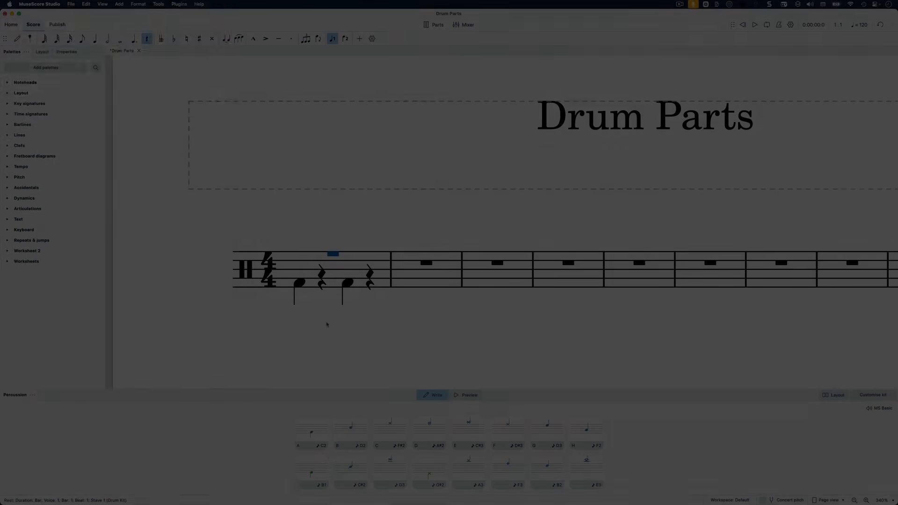
key("4")
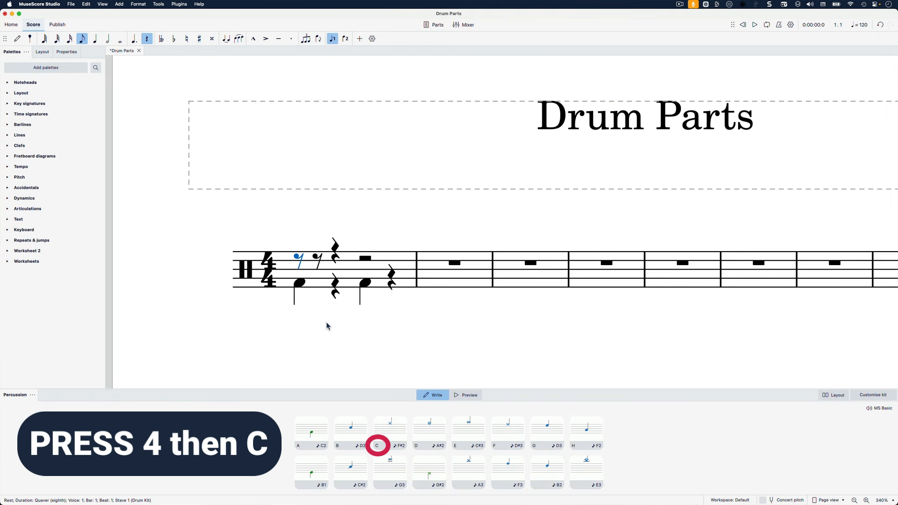
key("c")
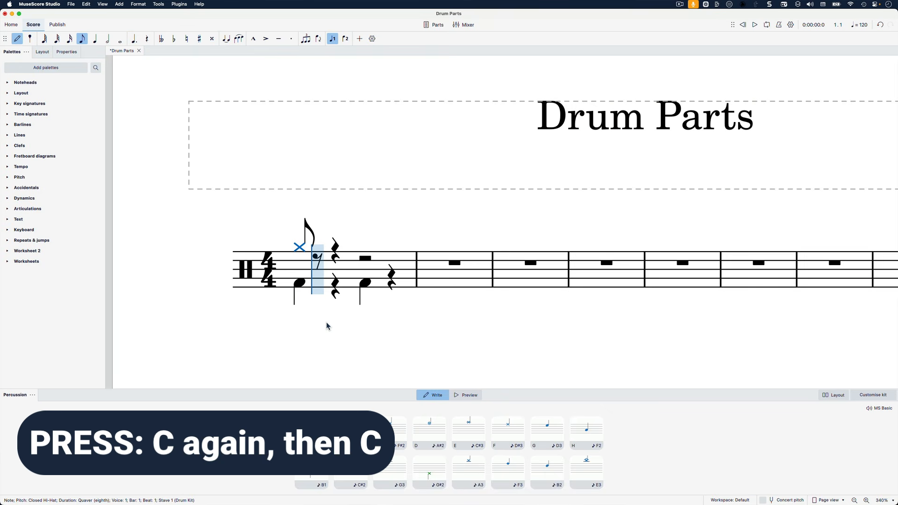
key("c")
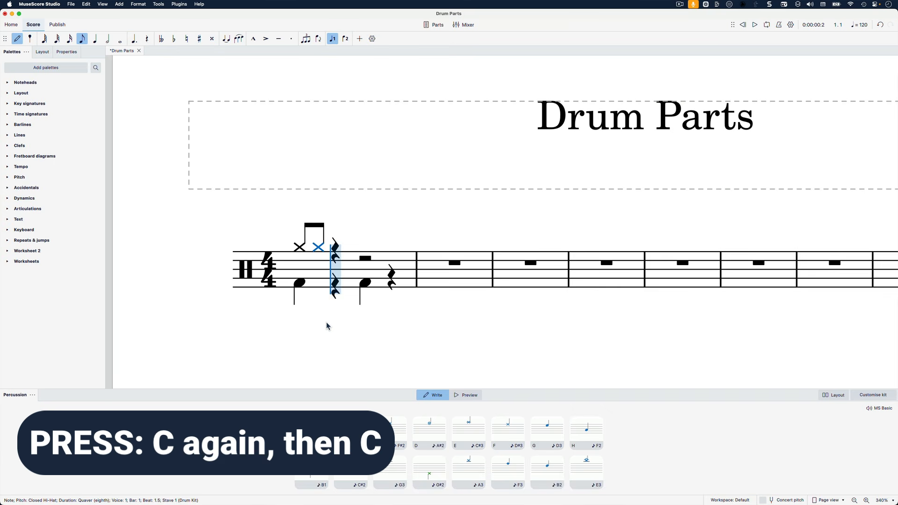
key("c")
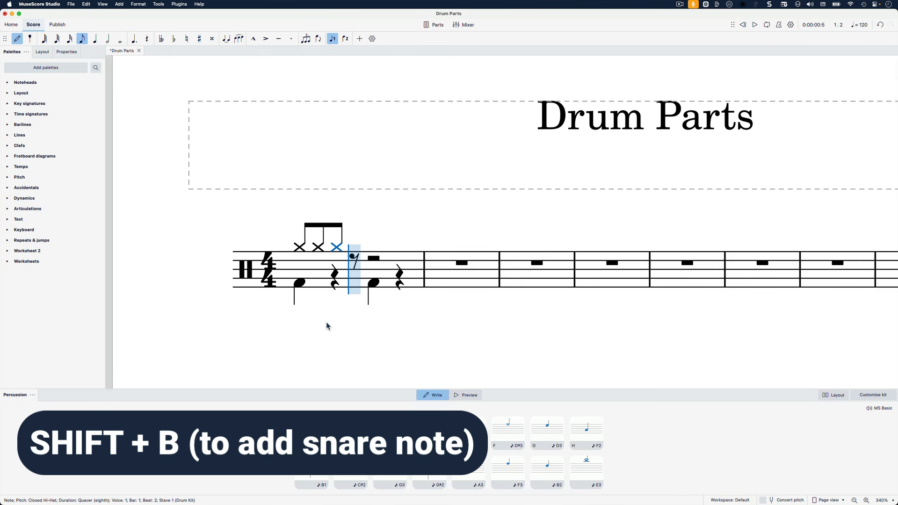
key("shift+b")
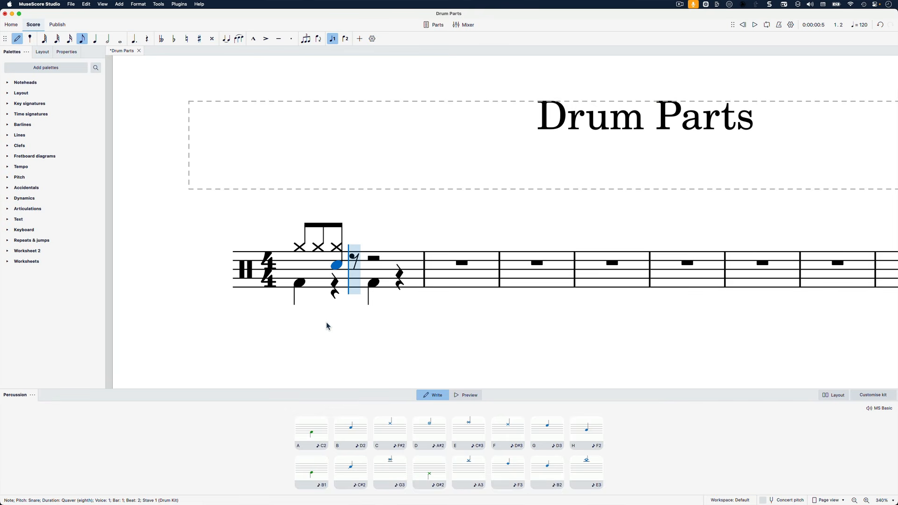
key("c")
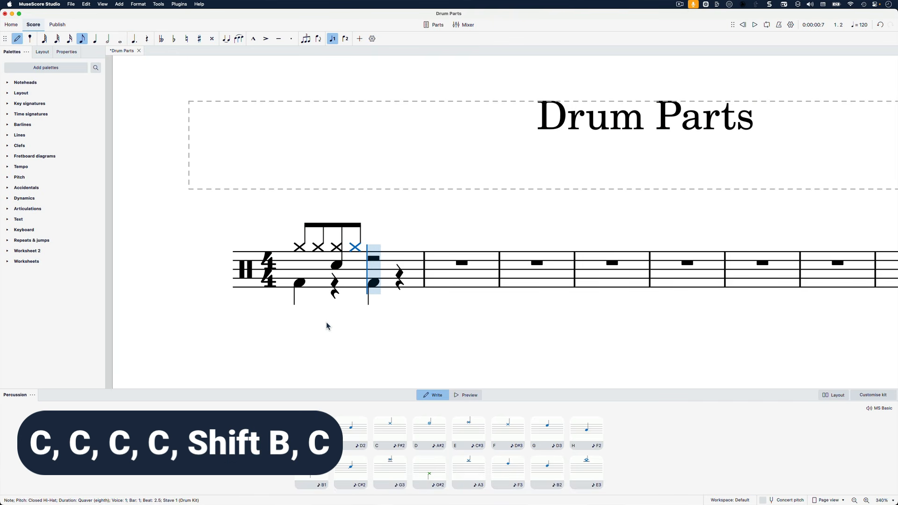
Complete the first bar with four more closed hi-hat quavers, stack a snare note on beat 4 and leave note input.
key("c")
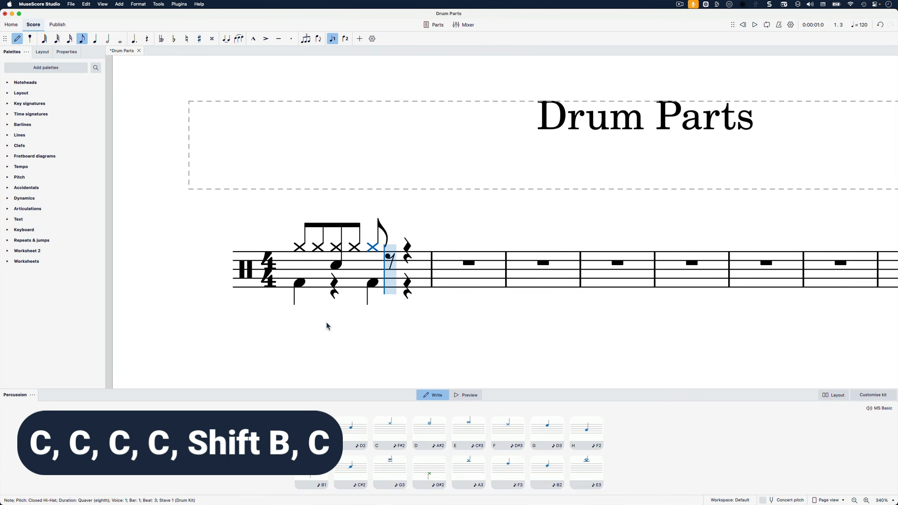
key("c")
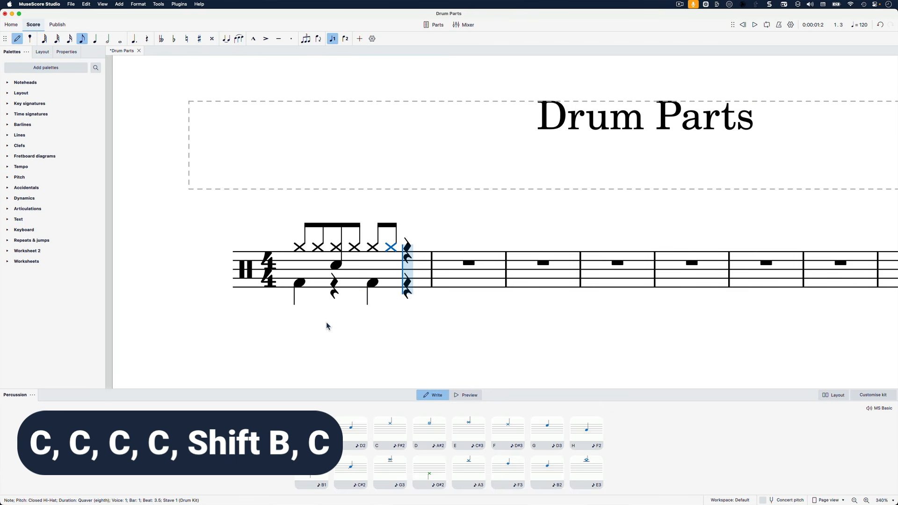
key("c")
key("shift+b")
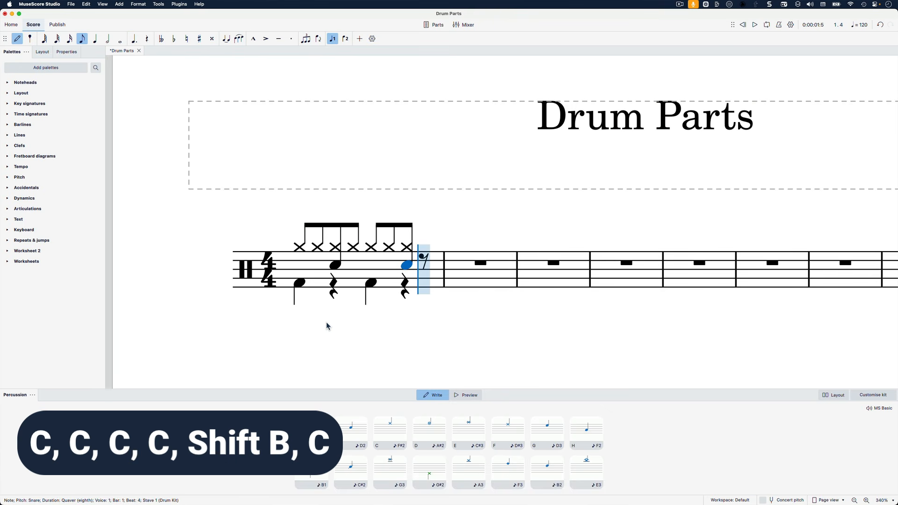
key("c")
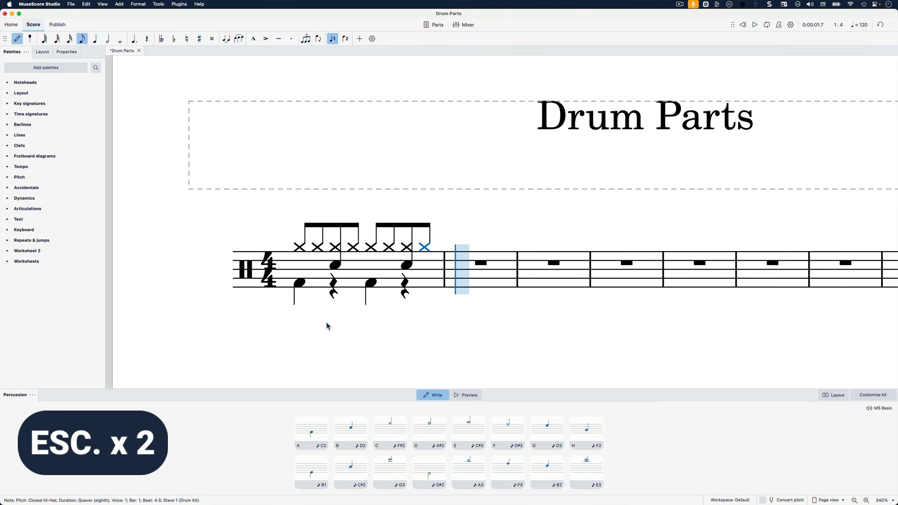
key("Escape")
key("Escape")
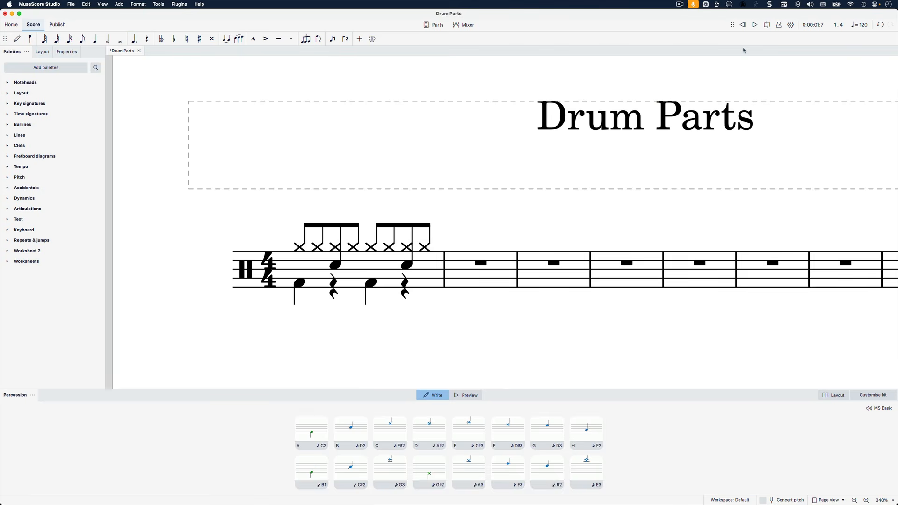
Play the drum pattern back from the beginning of the score and stop the playback.
left_click(743, 25)
left_click(755, 24)
key("space")
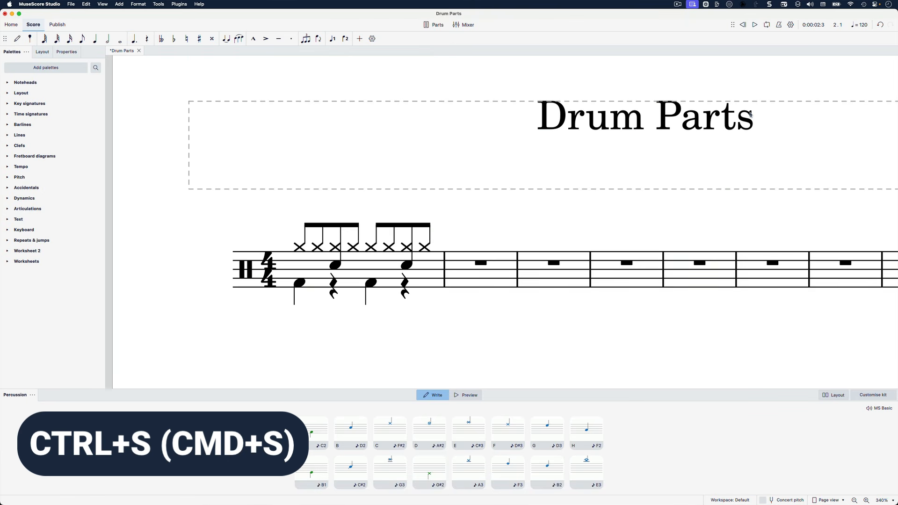
Save the Drum Parts score to the computer.
key("super+s")
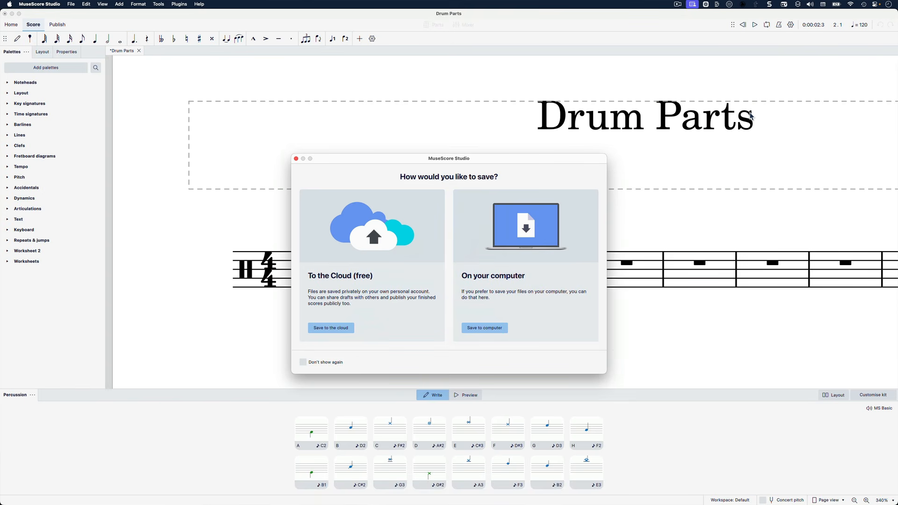
left_click(484, 328)
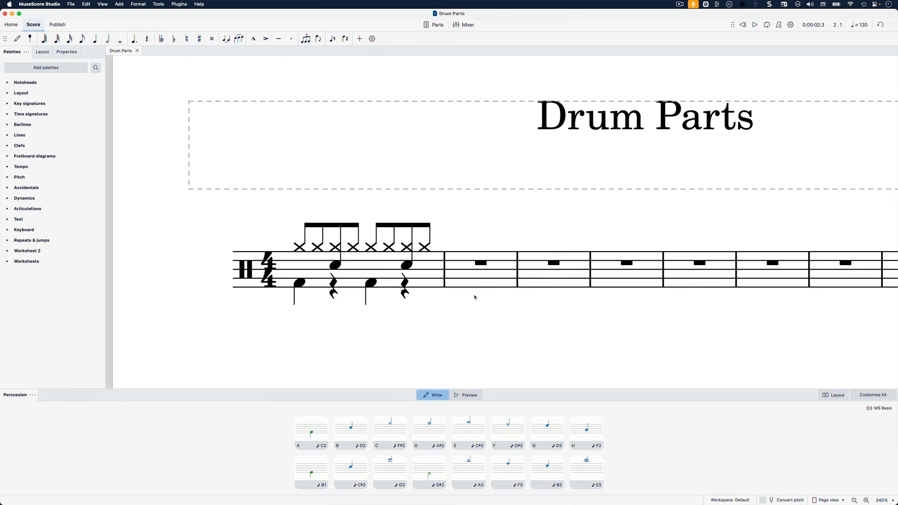
Copy the first bar's drum pattern and paste it into the second bar.
left_click(427, 276)
key("super+c")
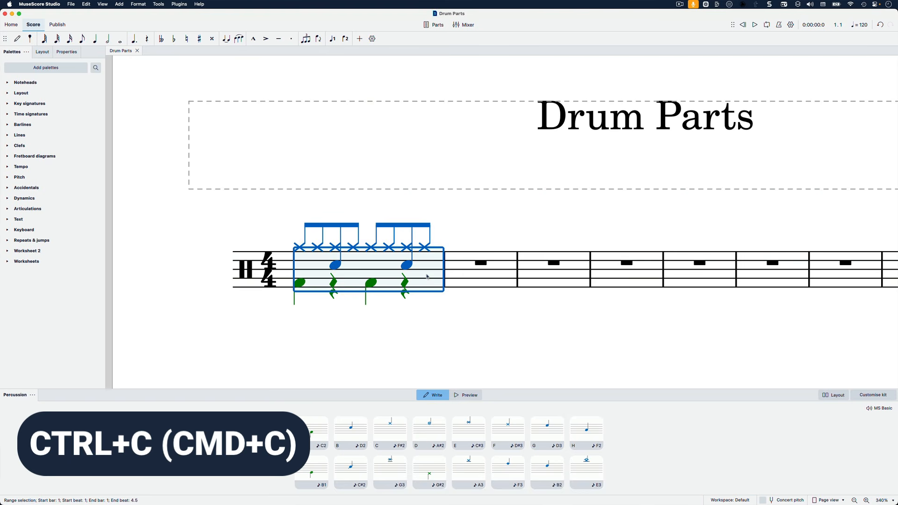
left_click(467, 280)
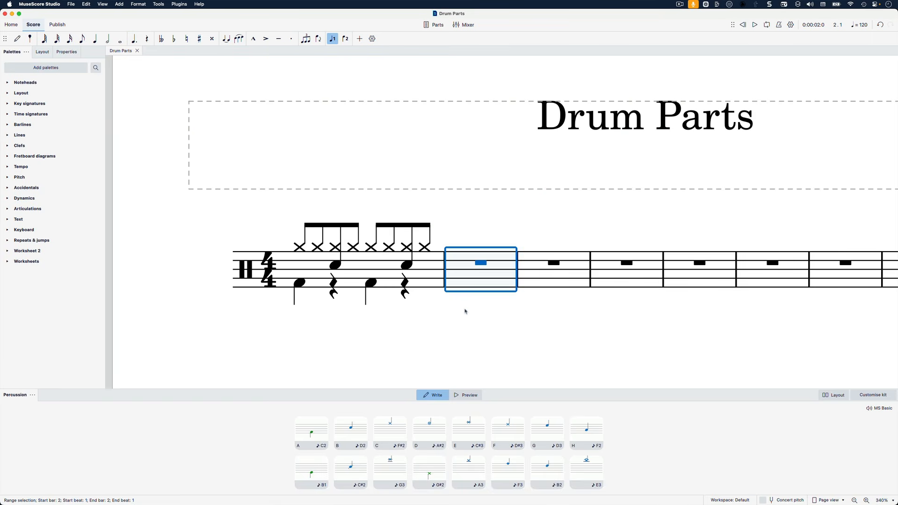
key("super+v")
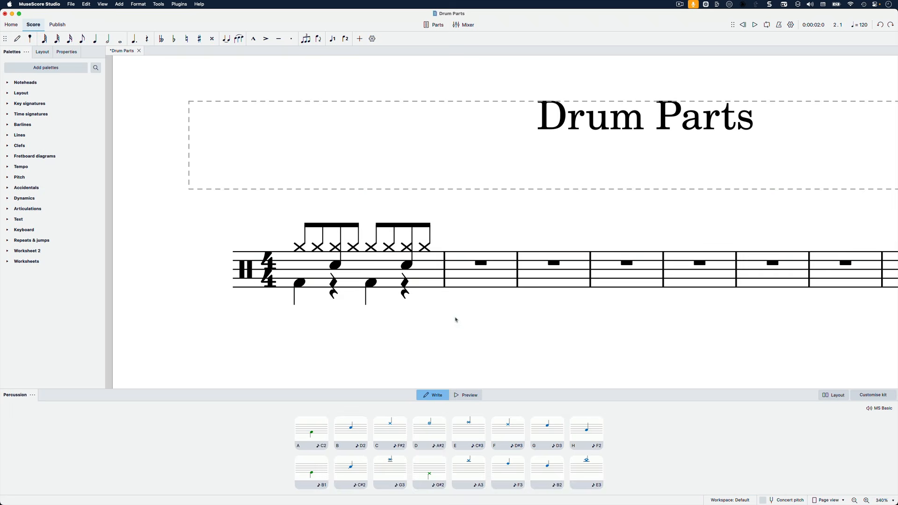
Duplicate the first bar's pattern into the second bar, once with the repeat command and once by copying it directly to that bar.
left_click(429, 284)
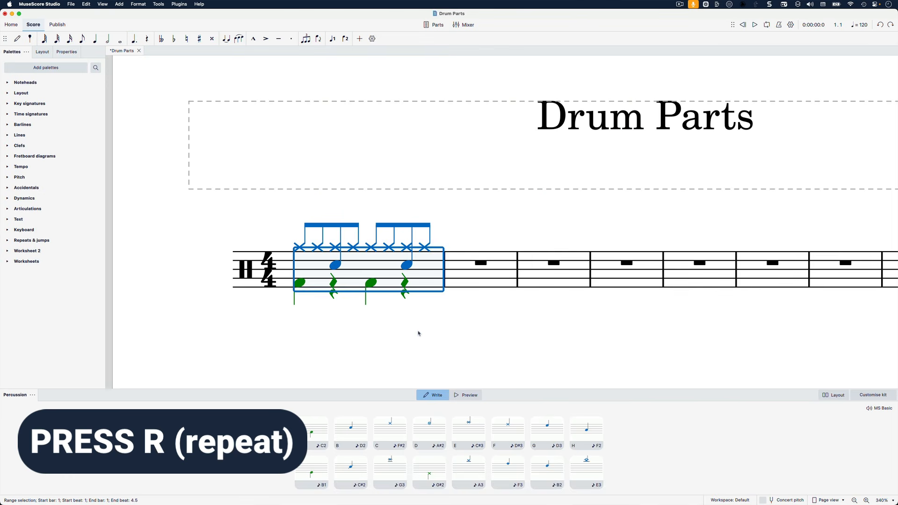
key("r")
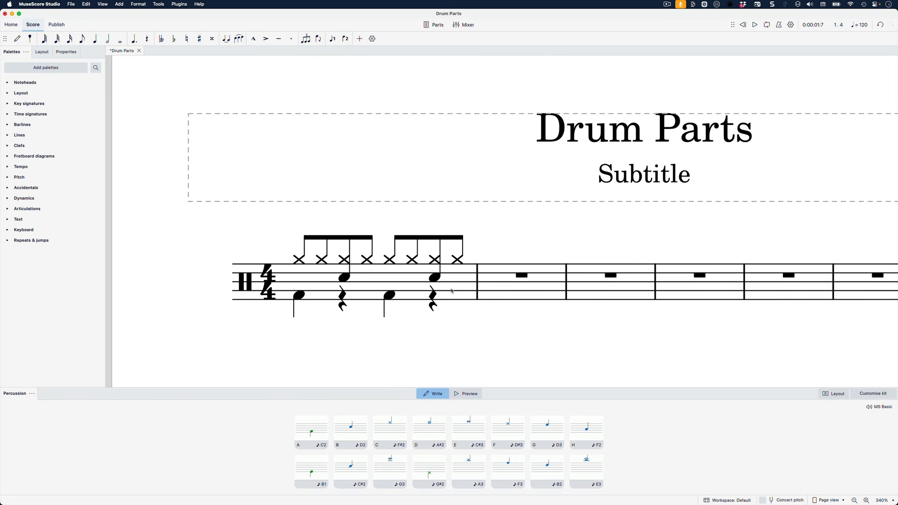
left_click(452, 290)
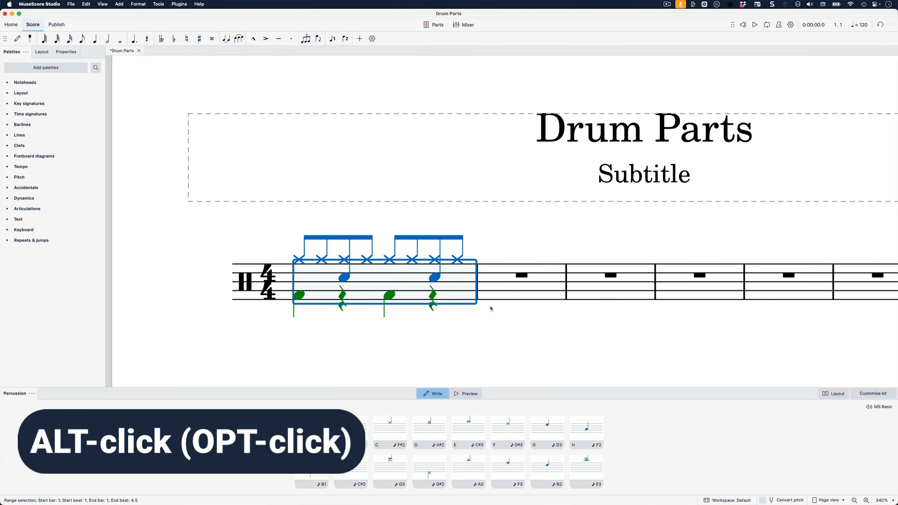
left_click(493, 284, "alt")
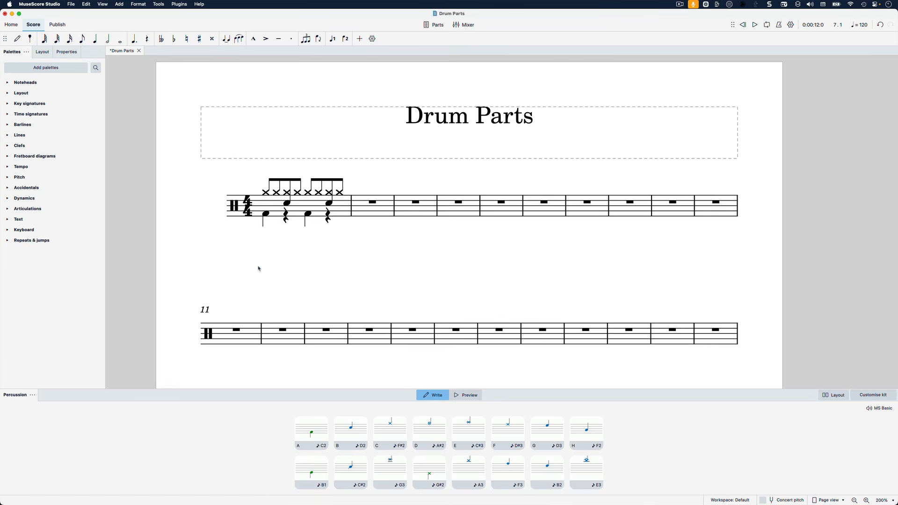
Place a one-bar repeat sign from the repeats and jumps symbols in the second bar.
key("Escape")
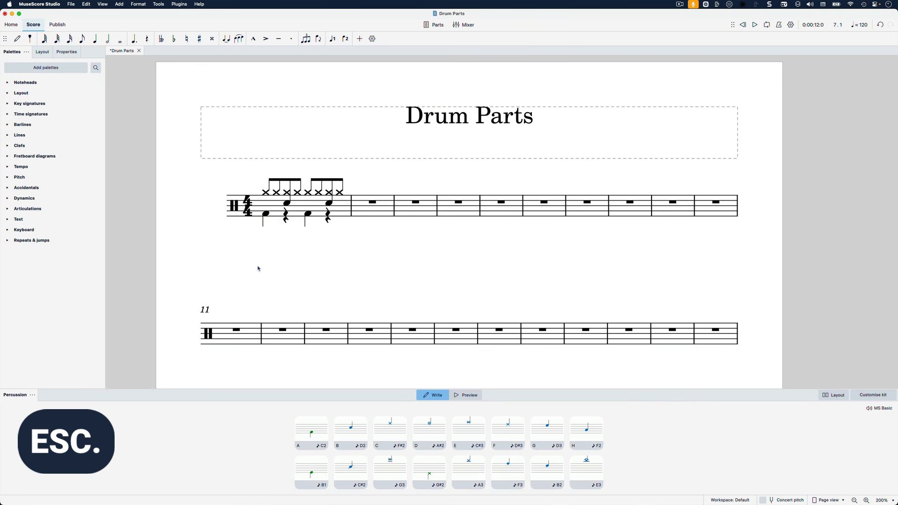
left_click(34, 241)
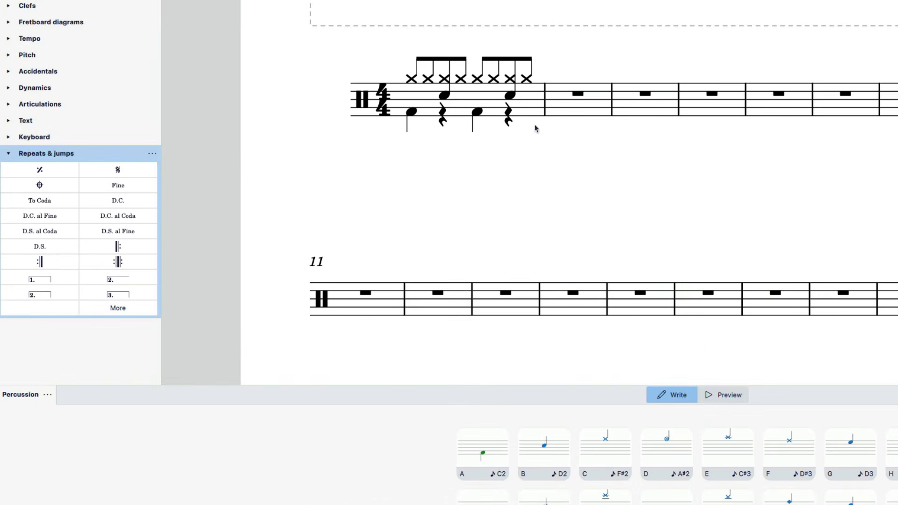
left_click(580, 116)
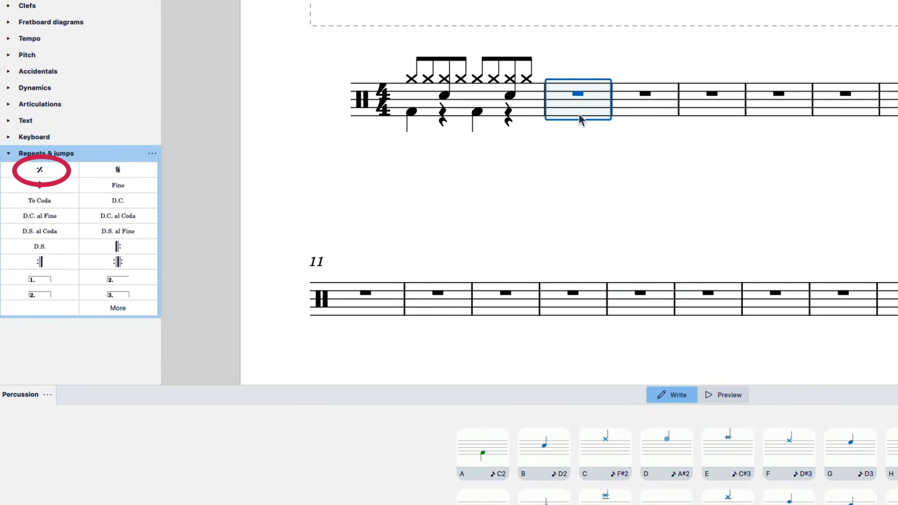
left_click(51, 173)
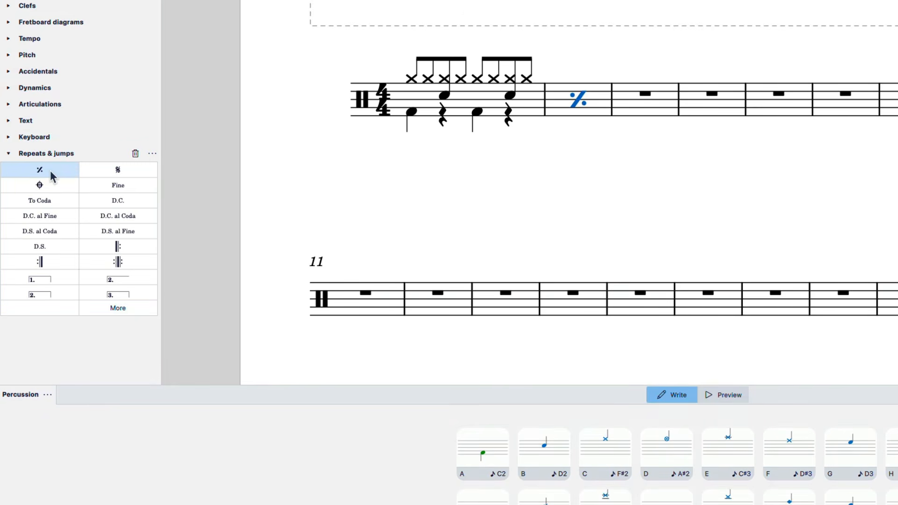
left_click(720, 216)
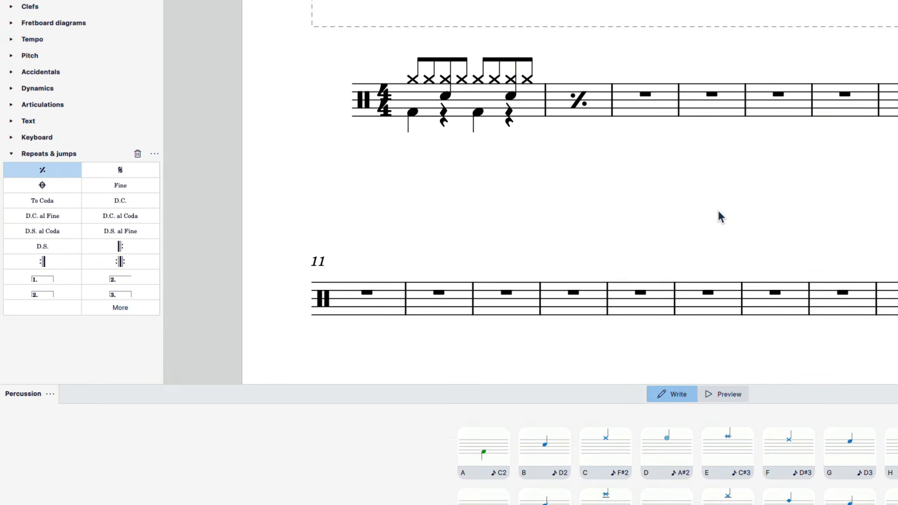
Repeat the second bar's one-bar repeat sign through bars 3 to 6 and play the score back.
left_click(603, 117)
key("r")
key("r")
key("r")
key("r")
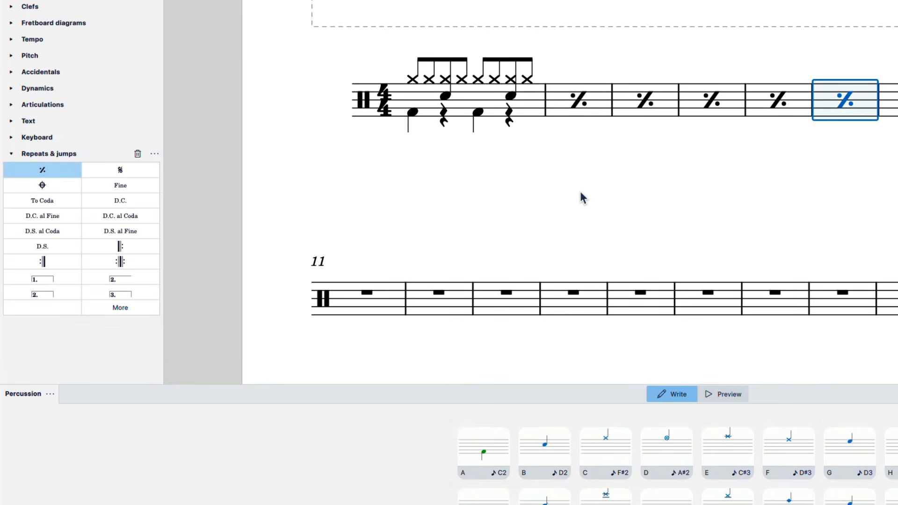
left_click(583, 196)
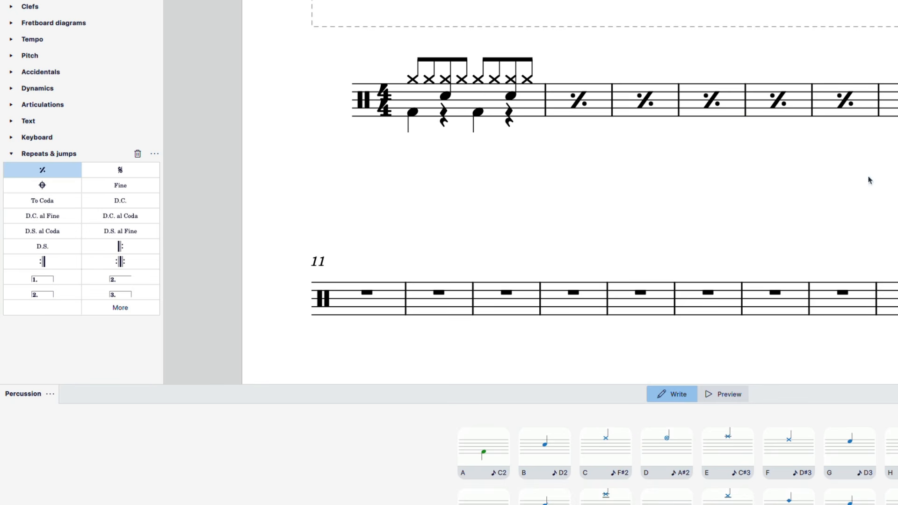
key("space")
key("space")
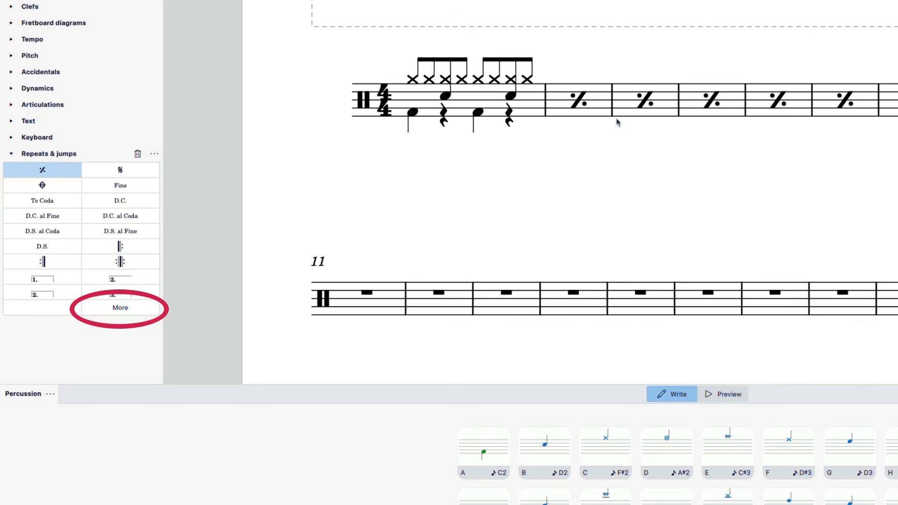
Add the two-bar repeat symbol from the additional symbols to the Repeats & jumps palette.
left_click(111, 314)
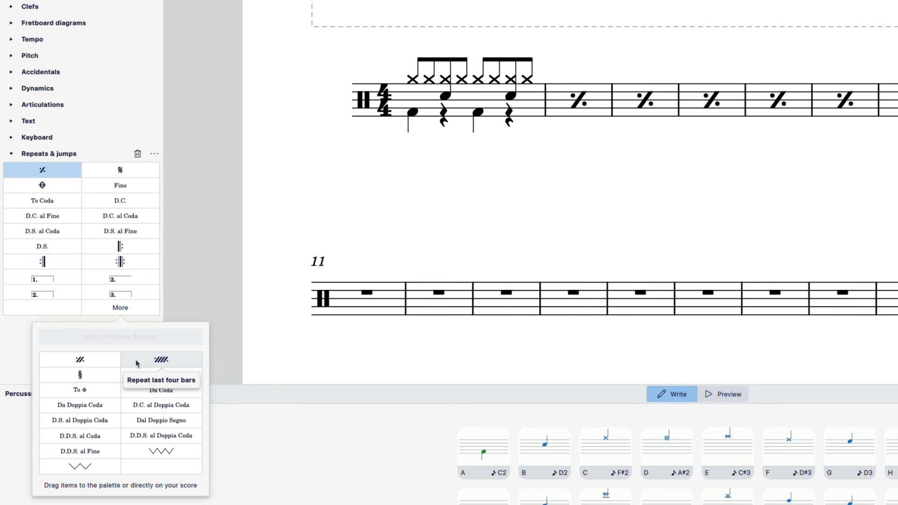
left_click_drag(100, 362, 131, 171)
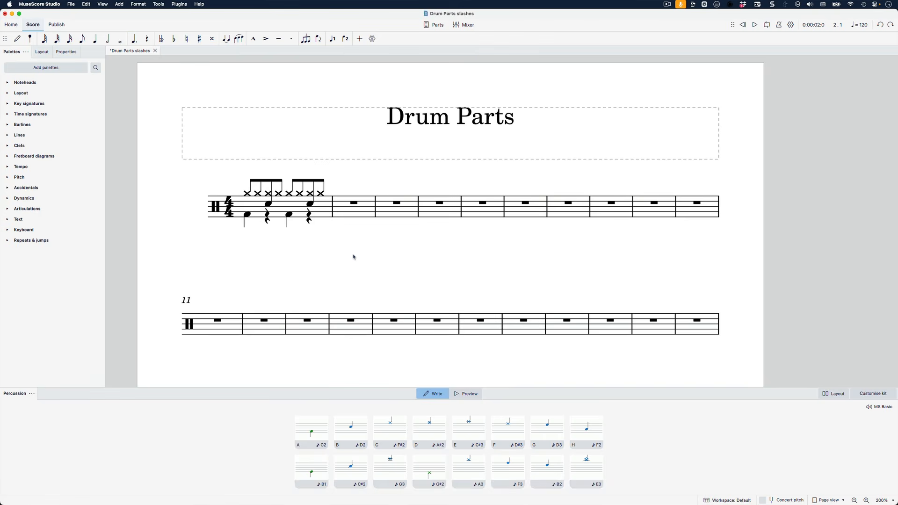
Fill bars 2 to 8 of the drum stave with slashes.
left_click(347, 213)
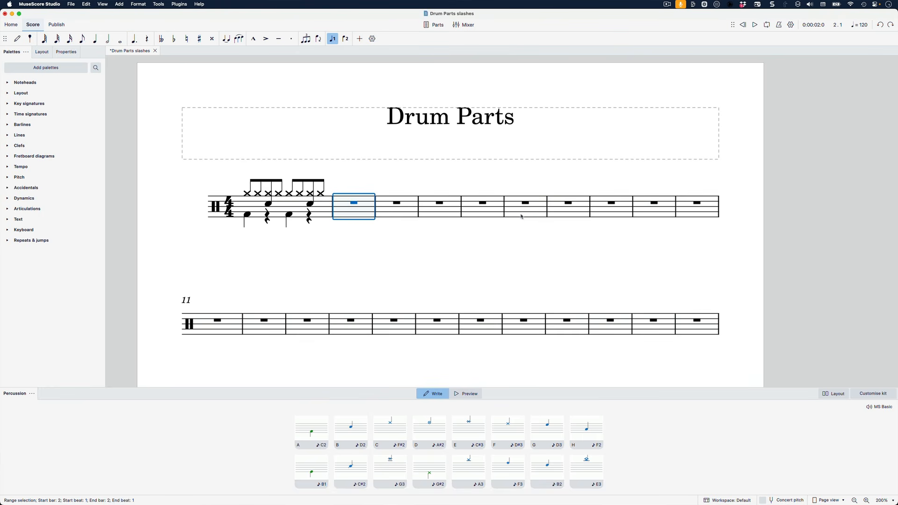
left_click(603, 214, "shift")
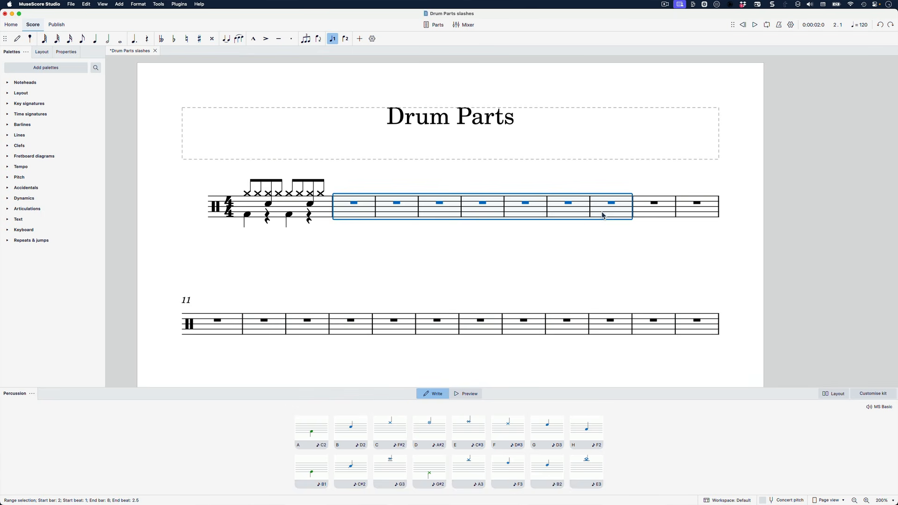
left_click(152, 4)
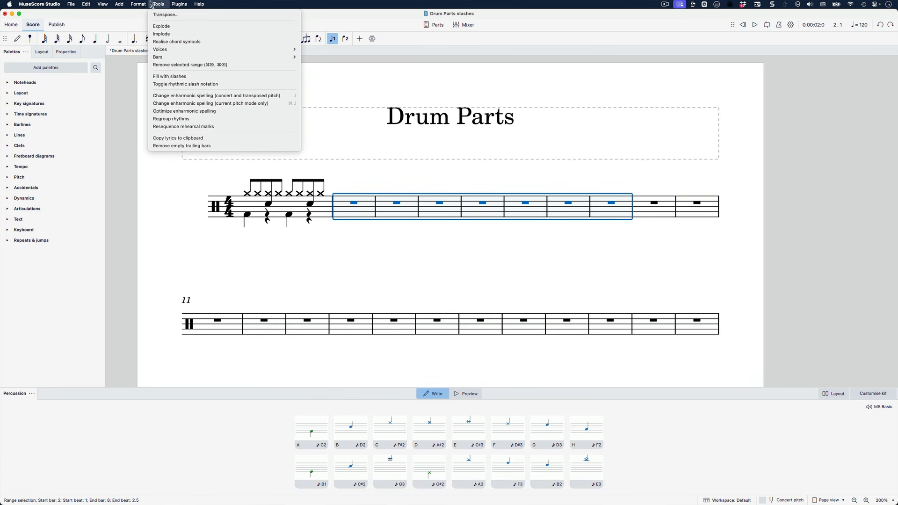
left_click(192, 76)
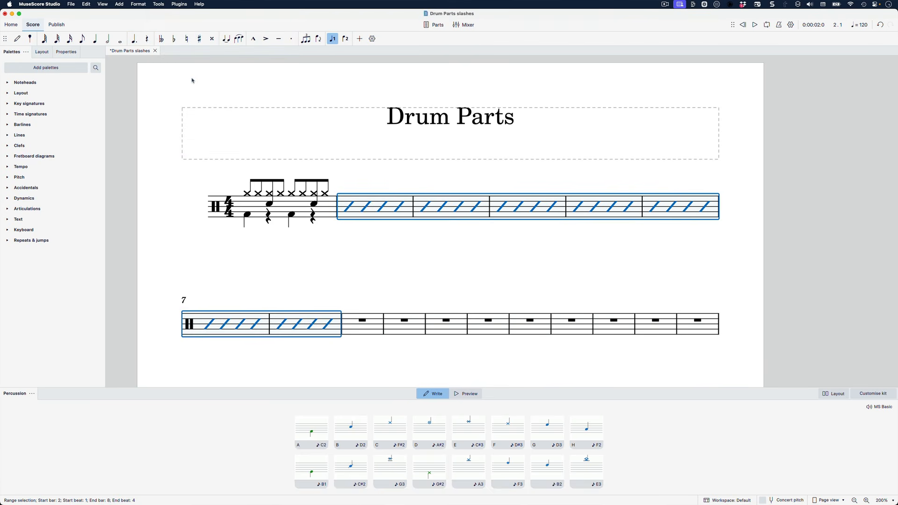
left_click(193, 78)
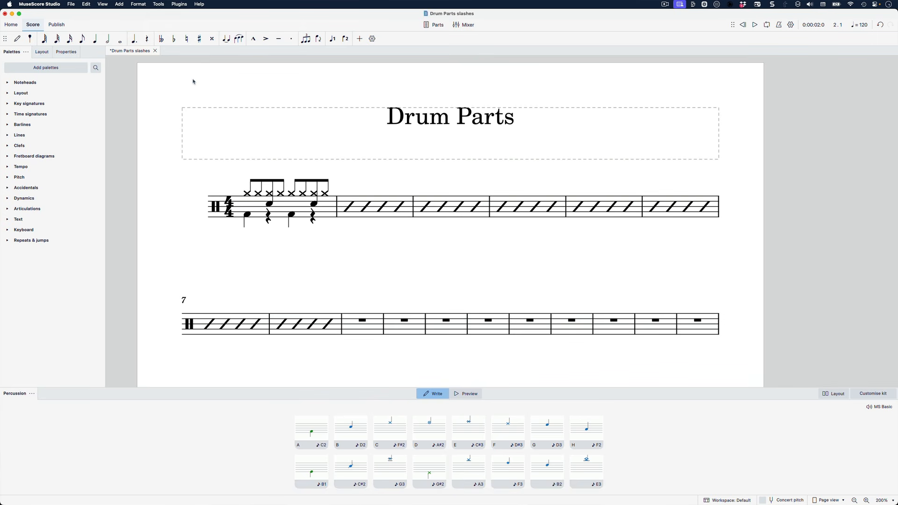
Add stave text reading "sim." in italics above the first slash bar, bar 2.
left_click(357, 214)
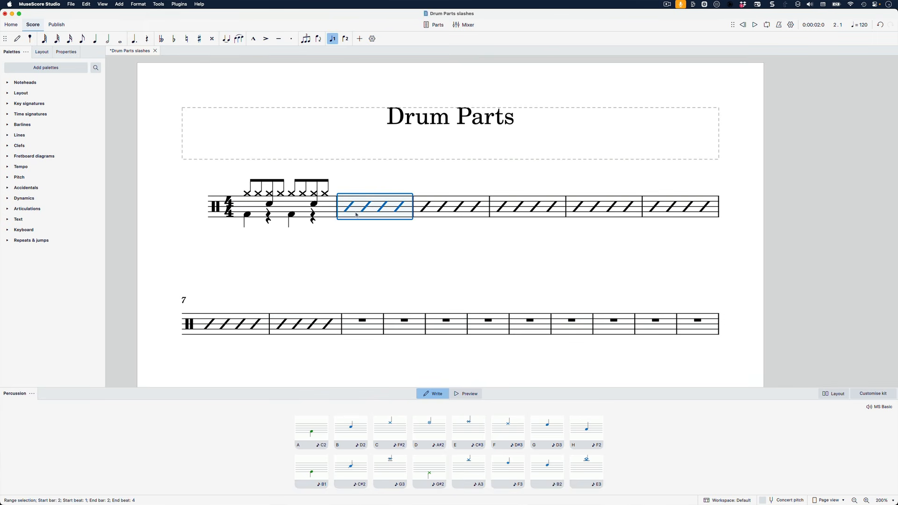
left_click(19, 219)
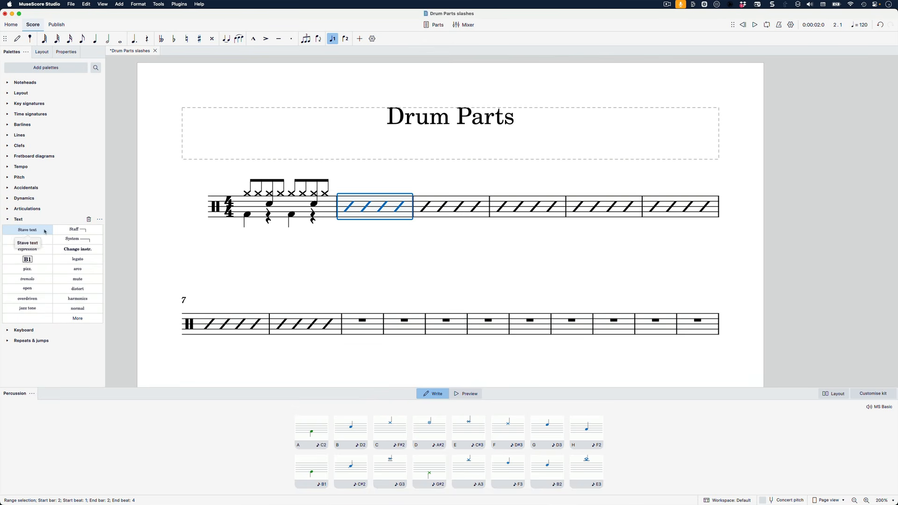
left_click(45, 231)
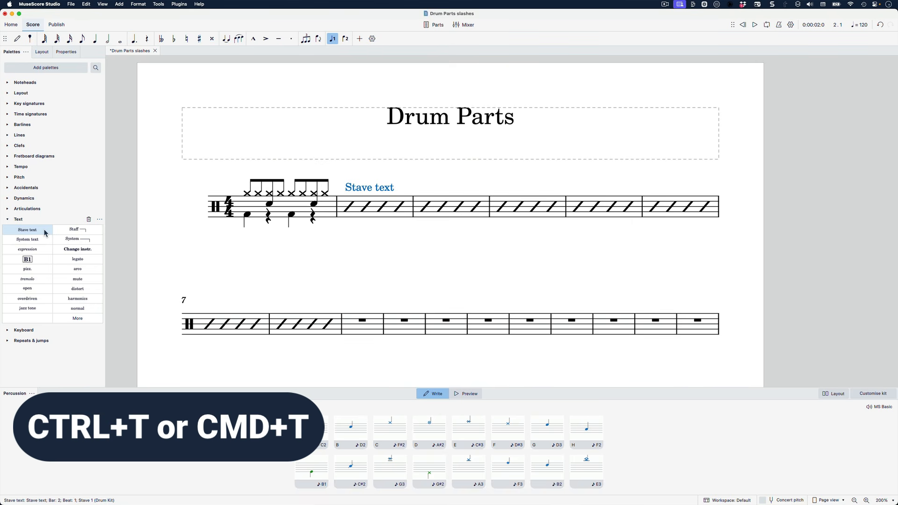
double_click(385, 189)
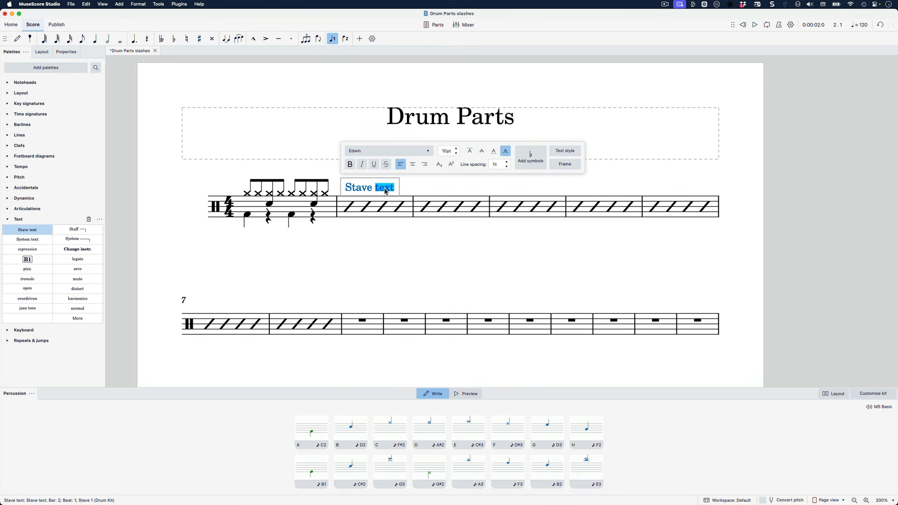
key("super+a")
left_click(364, 166)
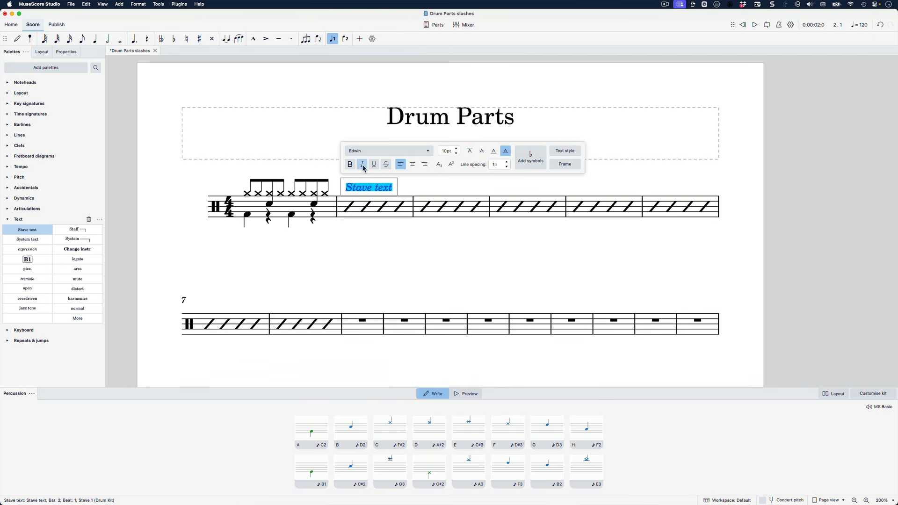
type("sim.")
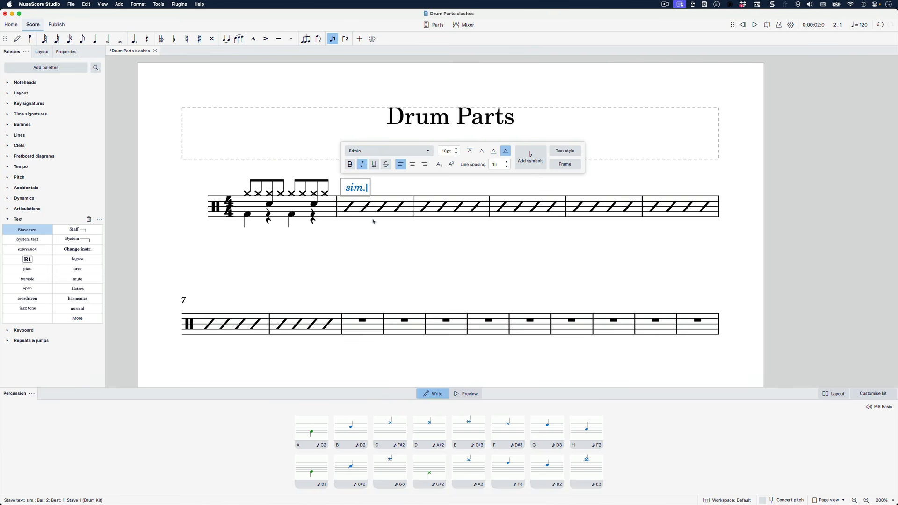
left_click(373, 244)
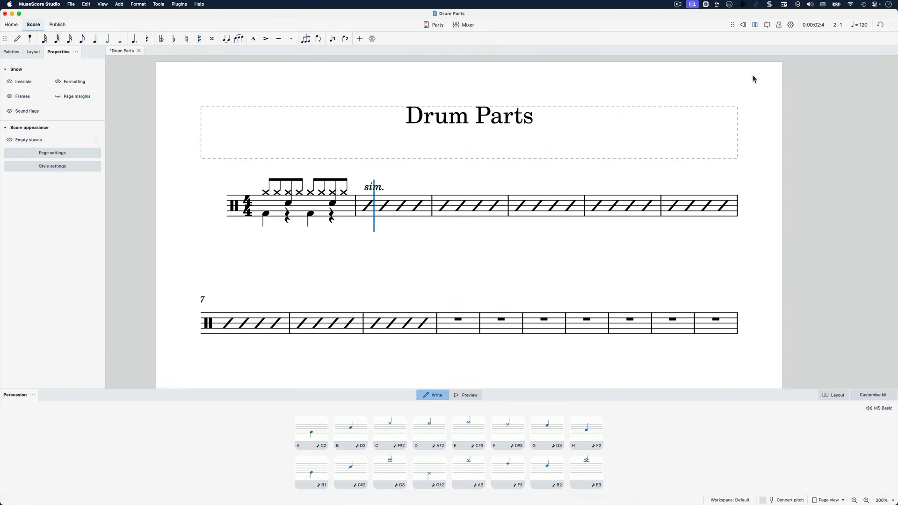
Stop the playback and add the unpitched percussion instrument Drum Kit (common) to the score as a second drum kit.
key("space")
key("Escape")
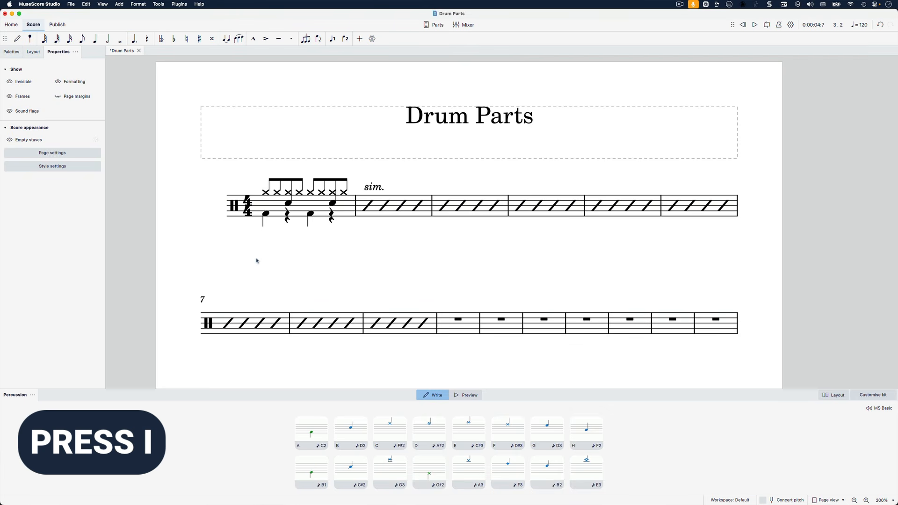
key("i")
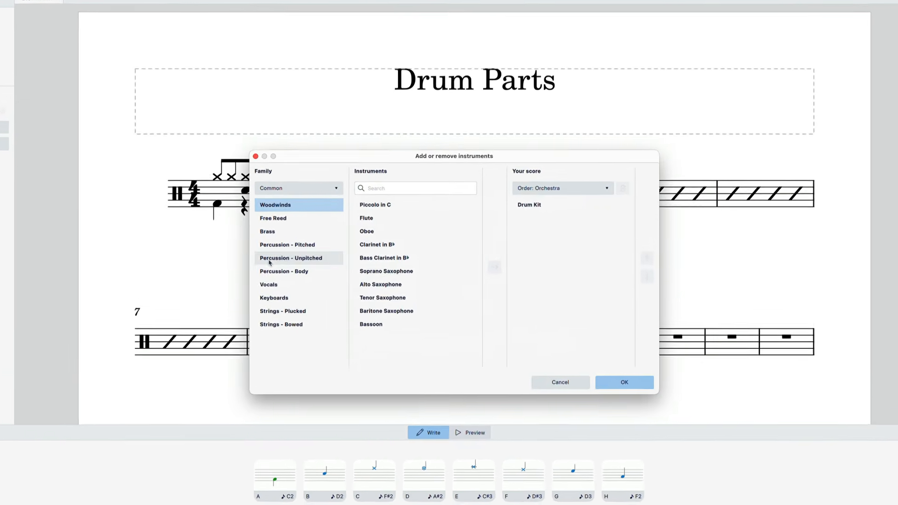
left_click(270, 260)
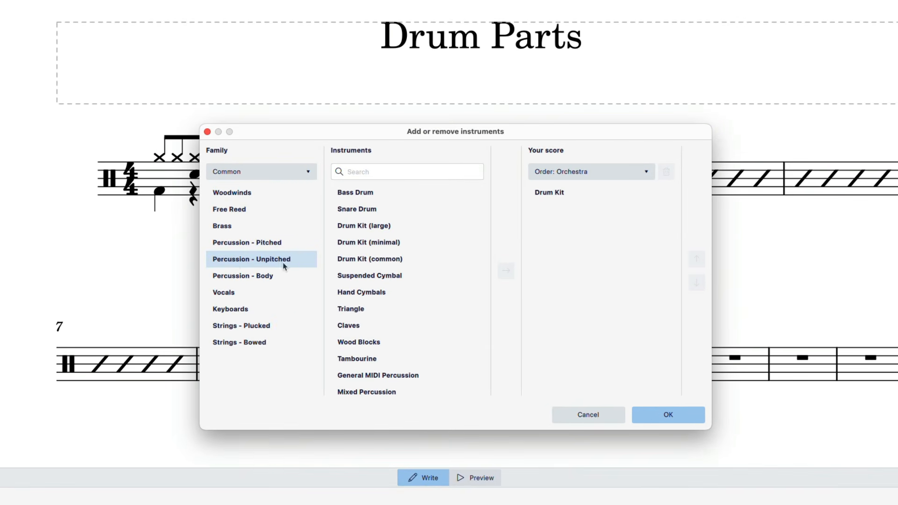
double_click(348, 262)
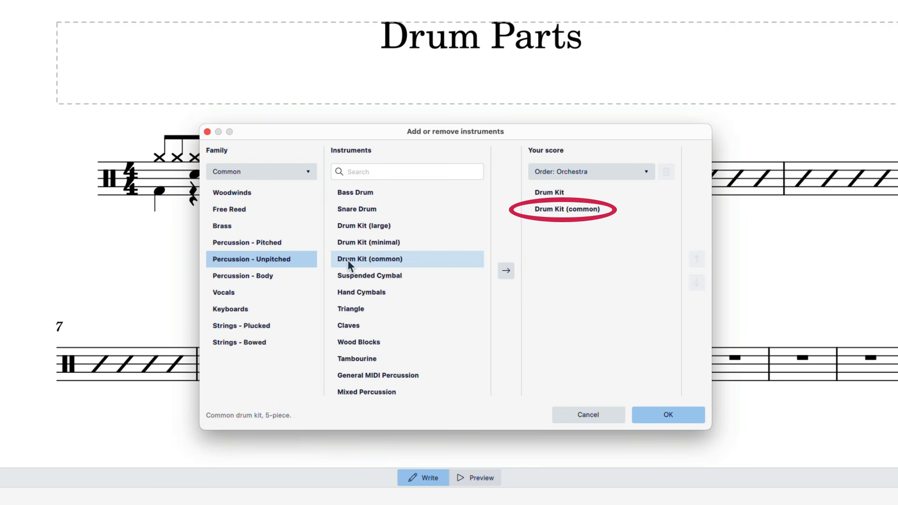
left_click(669, 415)
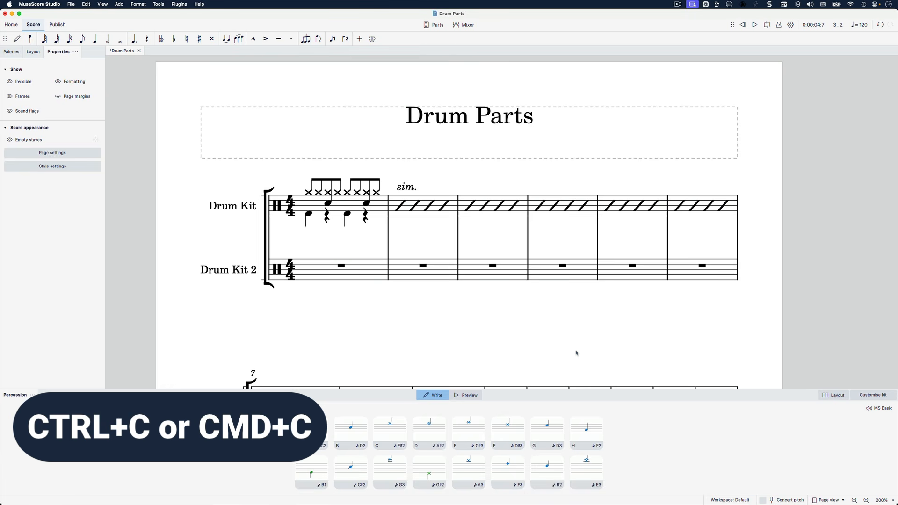
Copy the first bar's drum pattern into bar 2 of the Drum Kit 2 stave and repeat it through bars 3 to 9.
left_click(348, 206)
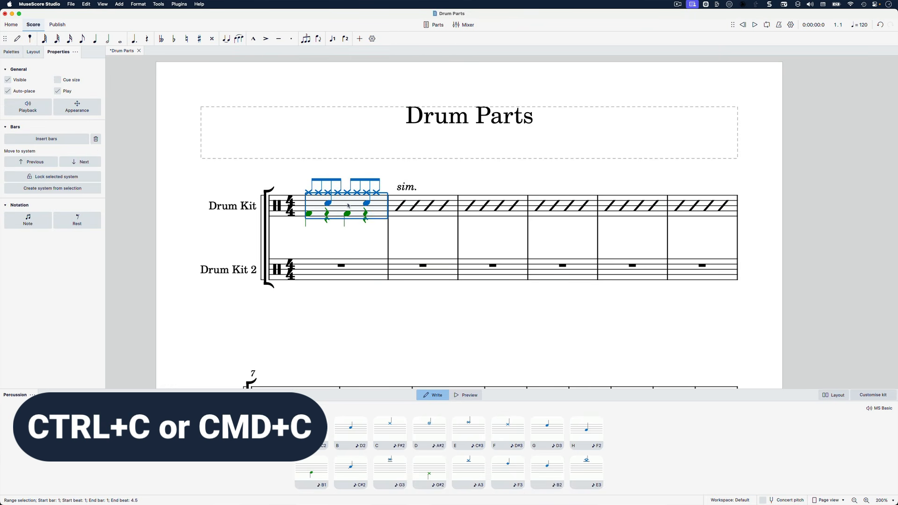
left_click(415, 276)
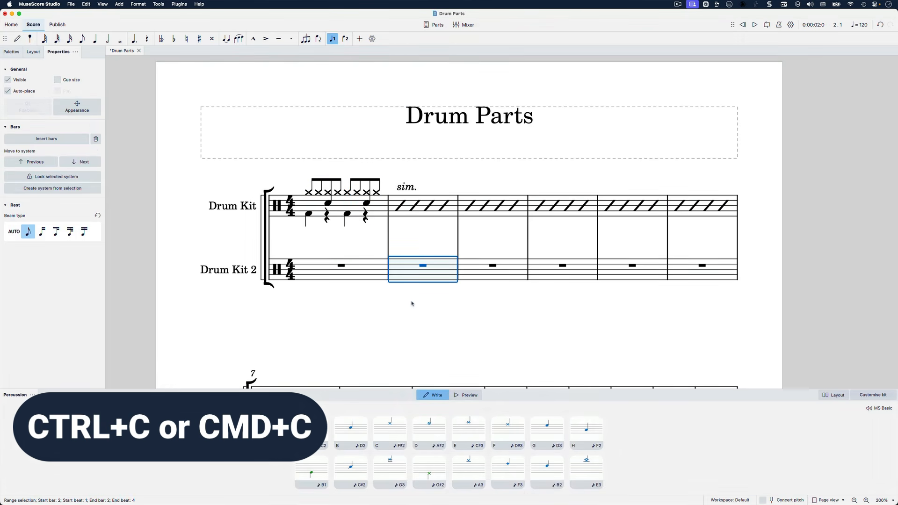
key("ctrl+v")
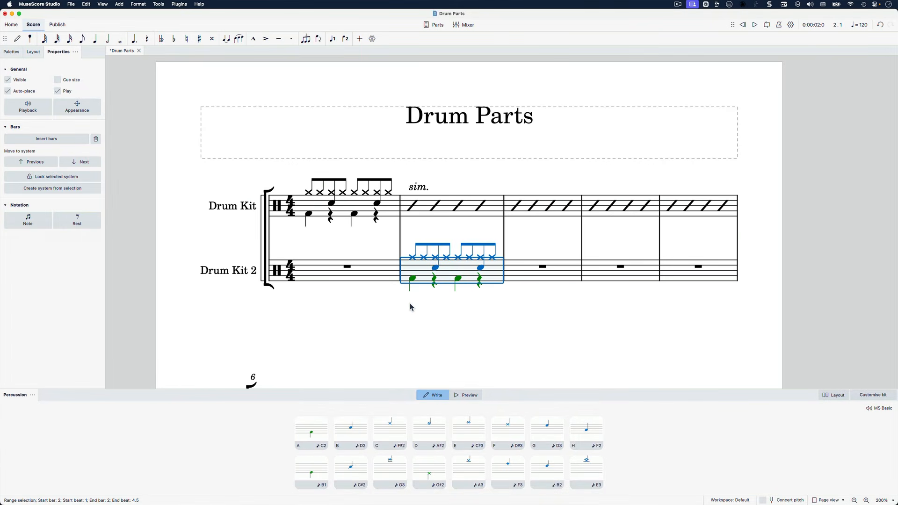
key("r")
key("r")
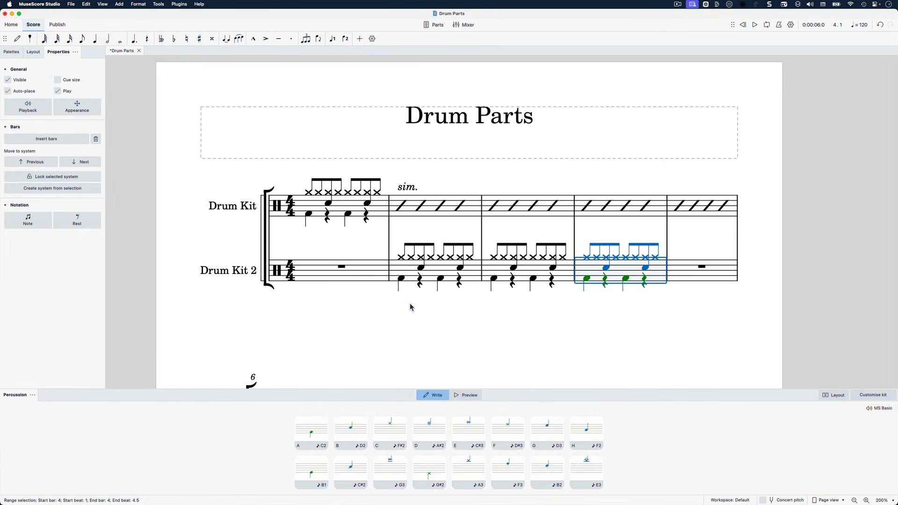
key("r")
key("r")
key("r")
key("r")
key("r")
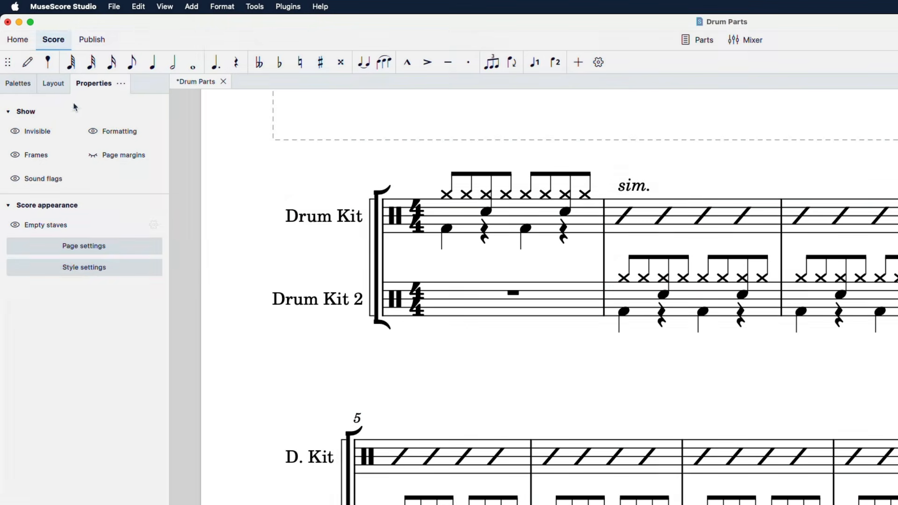
Hide the Percussion stave of Drum Kit 2 in the score layout.
left_click(52, 88)
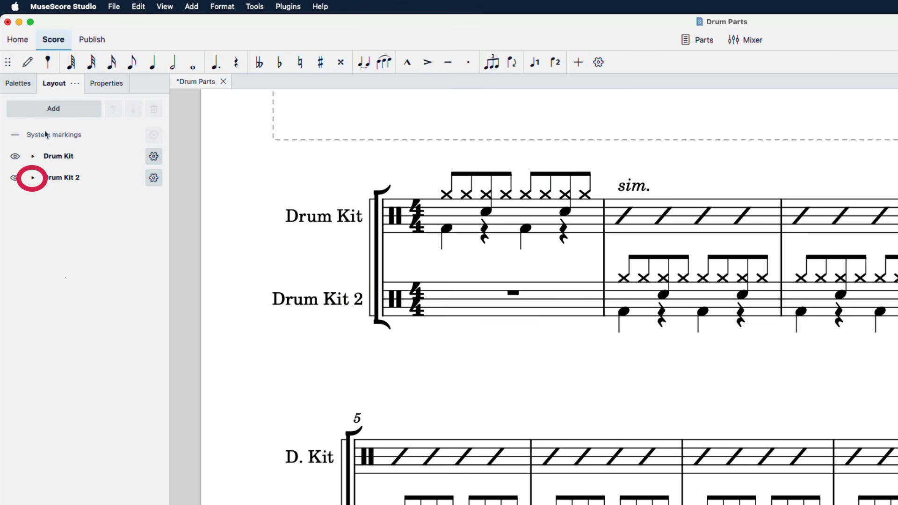
left_click(33, 178)
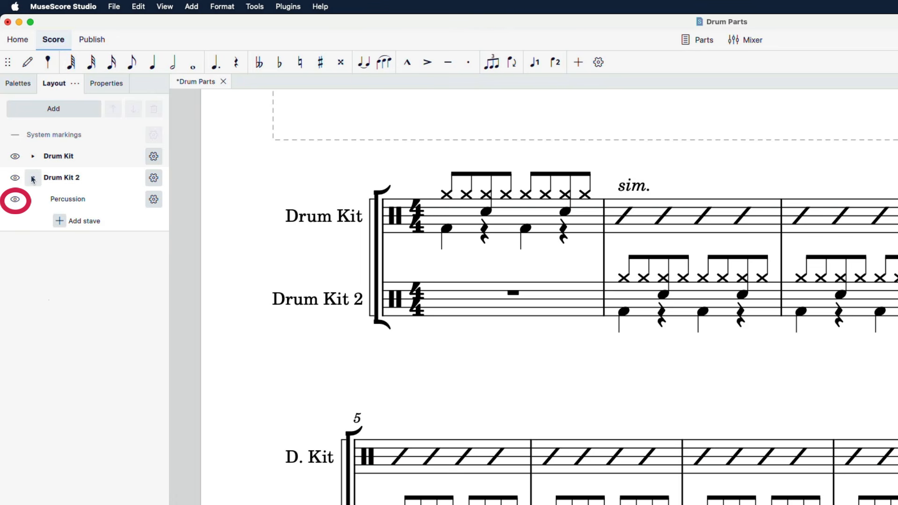
left_click(15, 201)
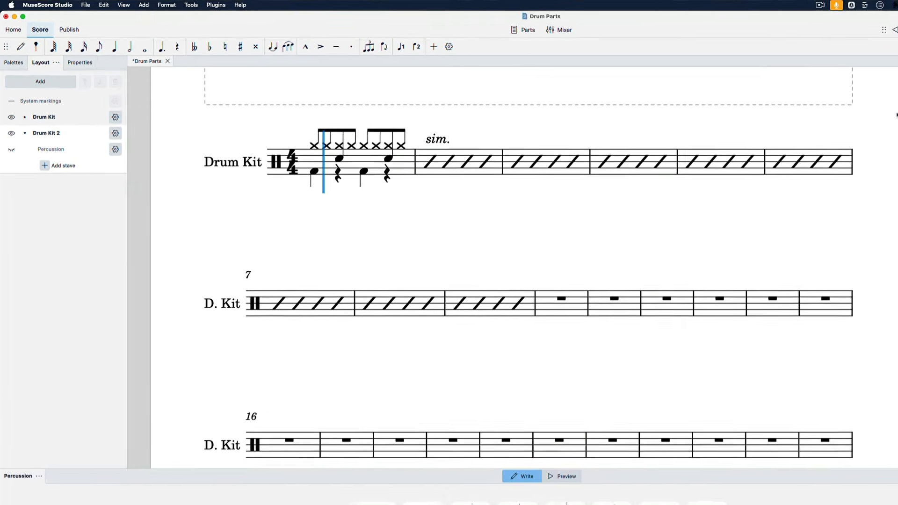
Stop the playback, return to the start of the score, and play it again with the second drum kit hidden.
key("space")
left_click(844, 29)
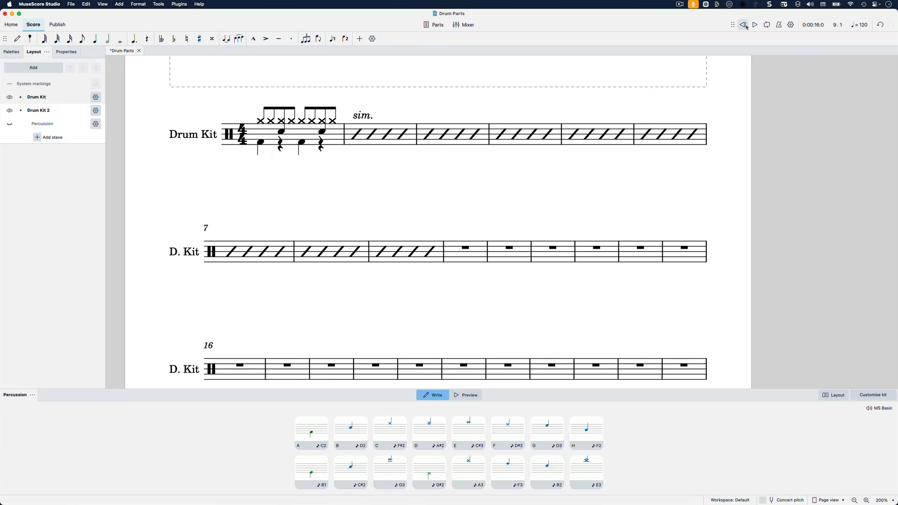
left_click(755, 24)
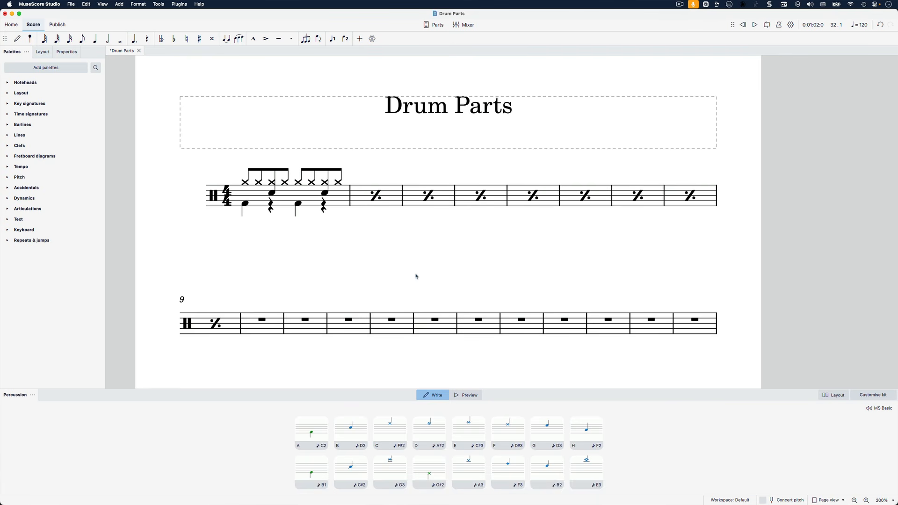
Add a Staff text line above bars 7 and 8.
left_click(626, 195)
left_click(681, 192, "shift")
left_click(28, 219)
left_click(71, 232)
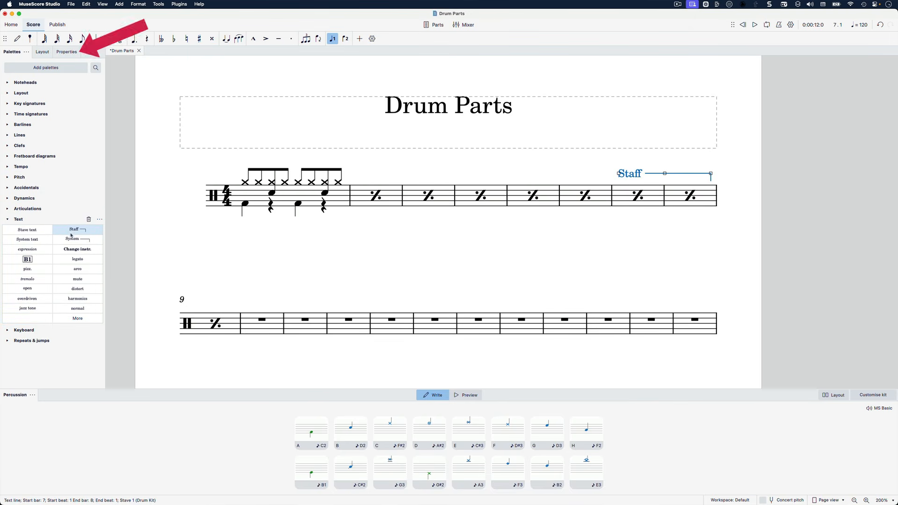
Remove the end hook from the text line above bars 7 and 8 and make the line dashed.
left_click(67, 52)
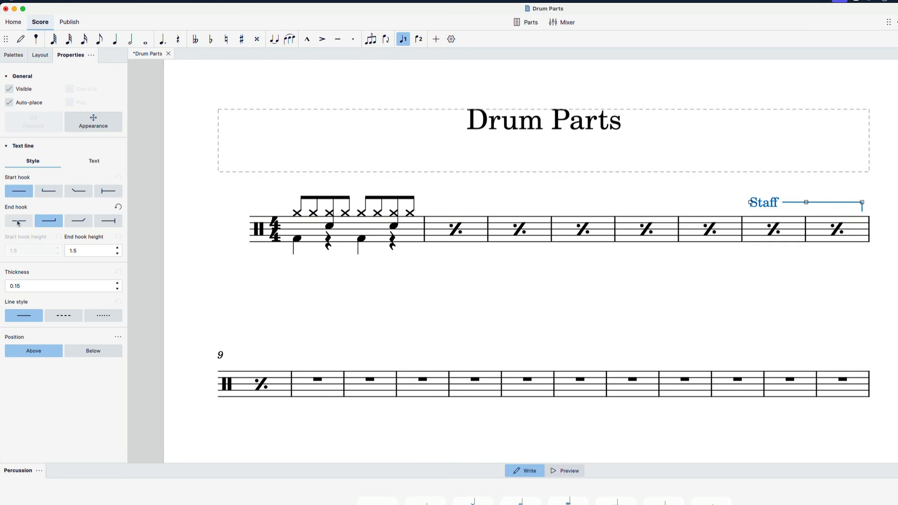
left_click(18, 221)
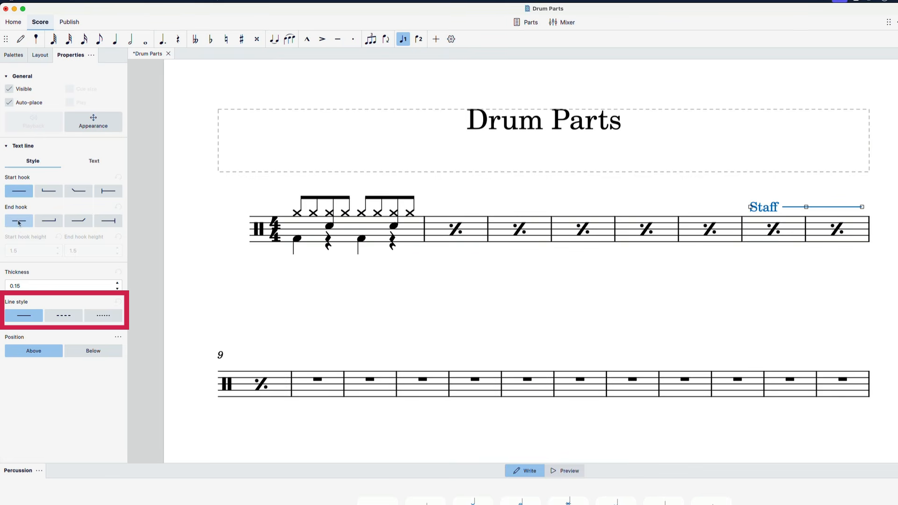
left_click(64, 316)
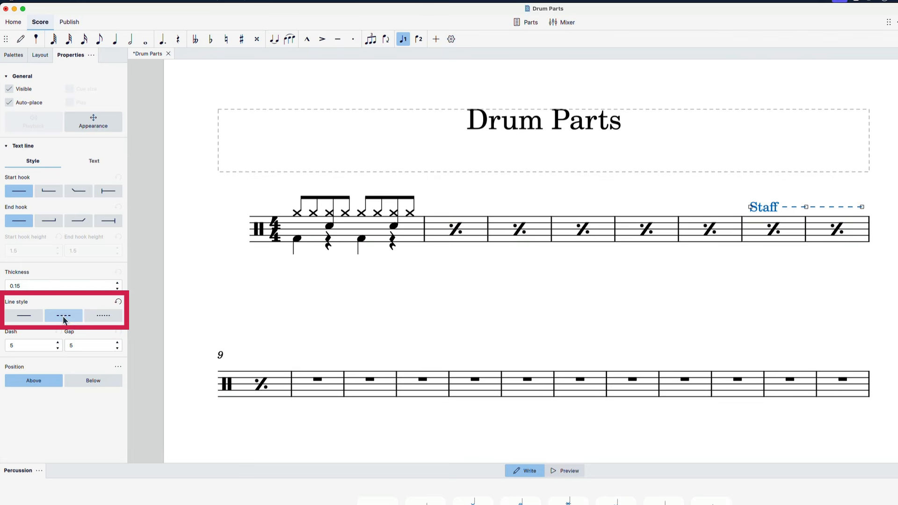
Set the text line's beginning text to "fill".
left_click(98, 162)
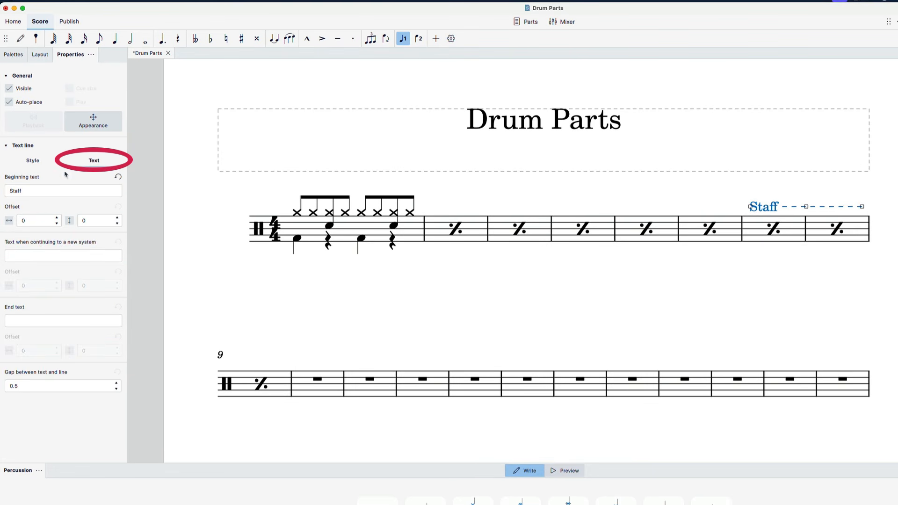
double_click(27, 189)
key("BackSpace")
type("fill")
key("Return")
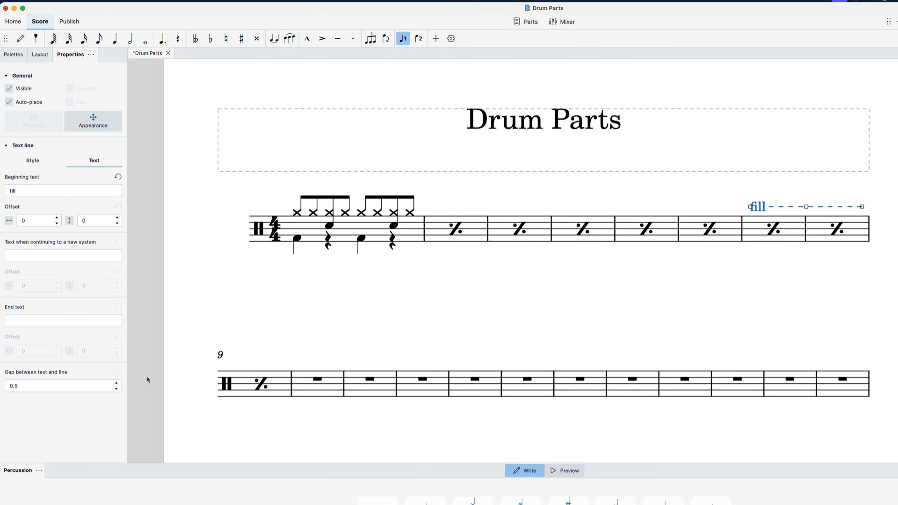
left_click(252, 336)
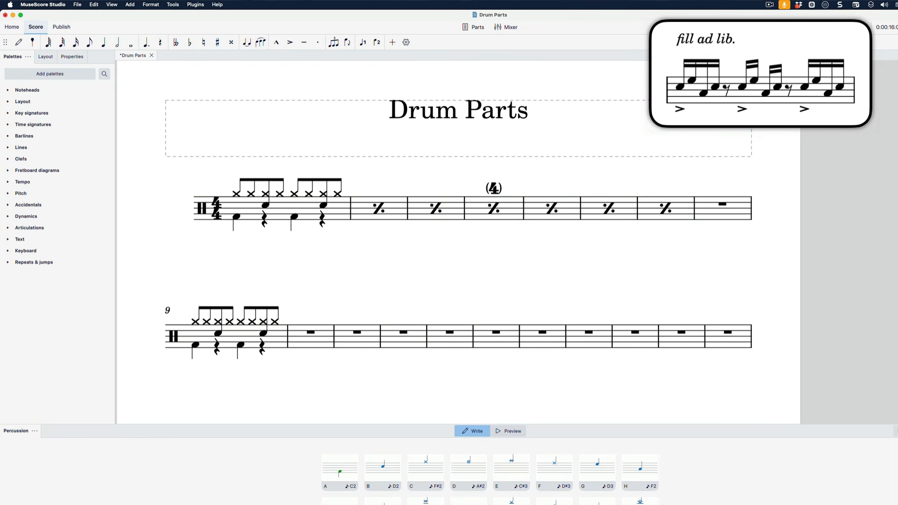
Enter four sixteenth notes at the start of bar 8 using the D2, D3, F2 and D2 drum sounds.
left_click(702, 209)
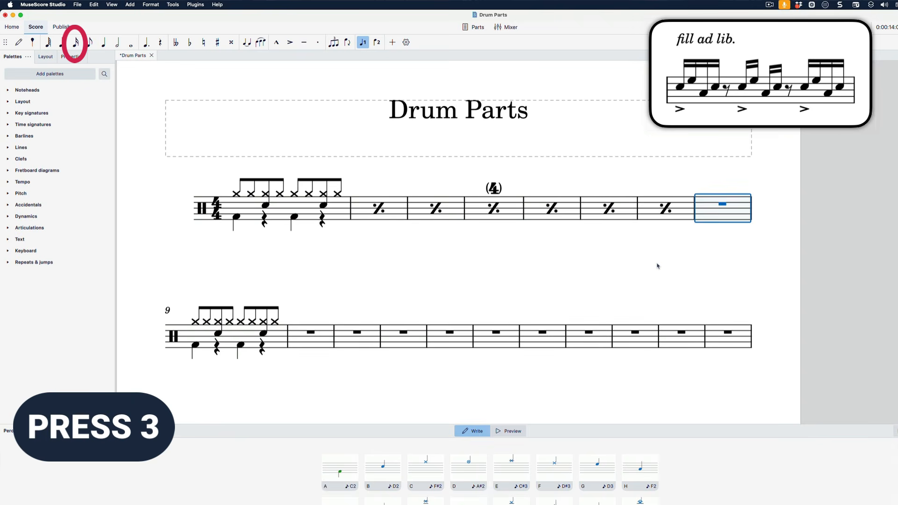
key("3")
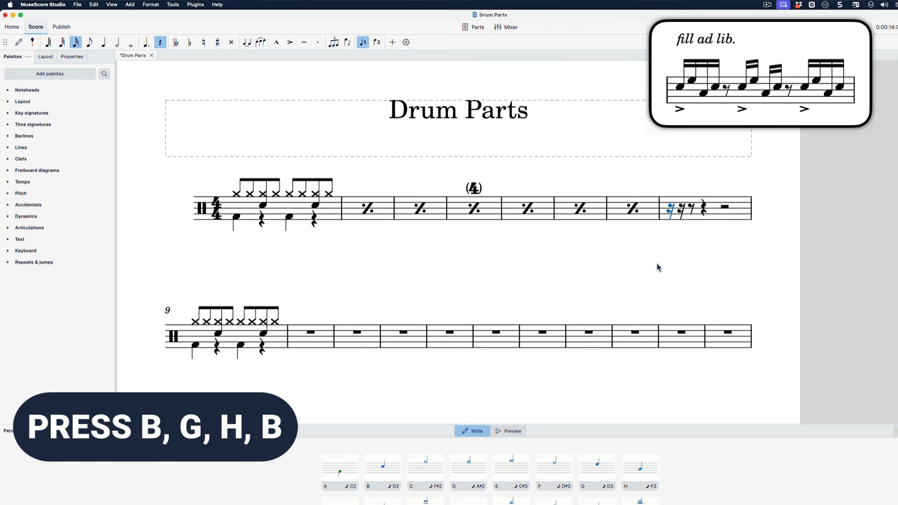
key("b")
key("g")
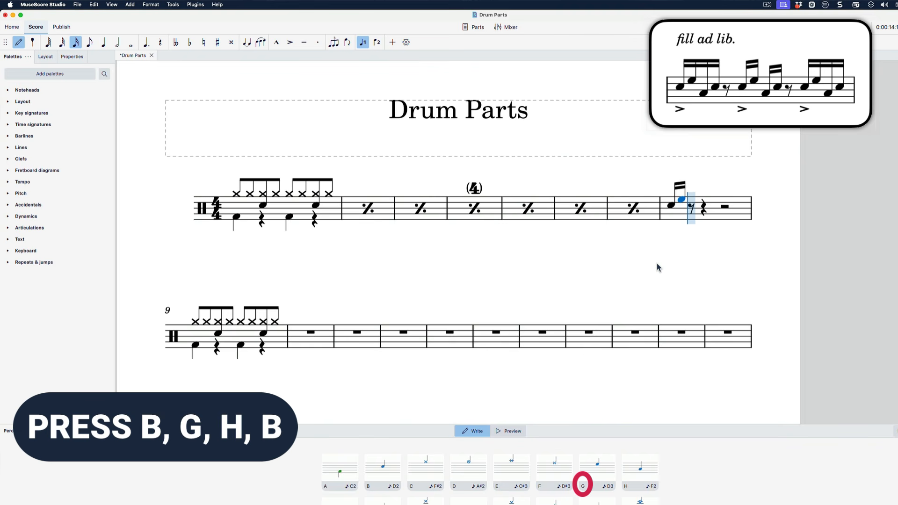
key("h")
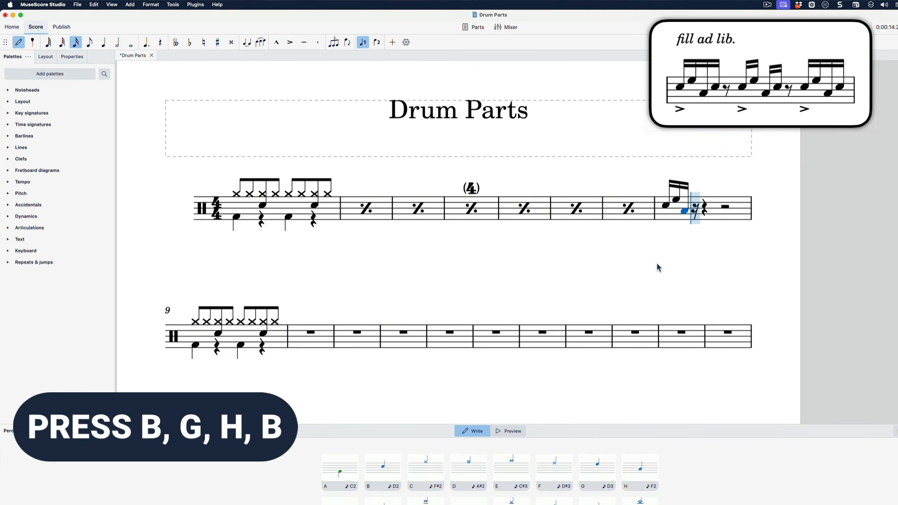
key("b")
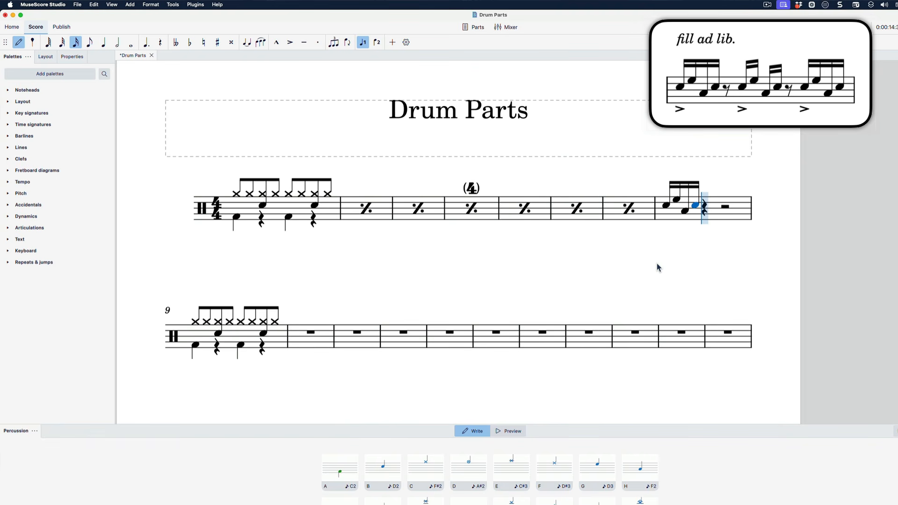
Add an eighth rest after the four sixteenth notes in bar 8 and leave note input.
key("4")
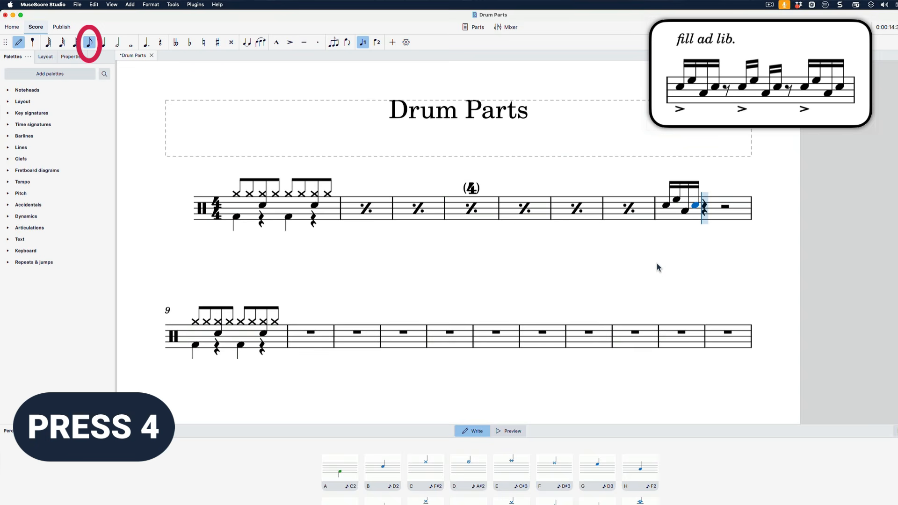
key("0")
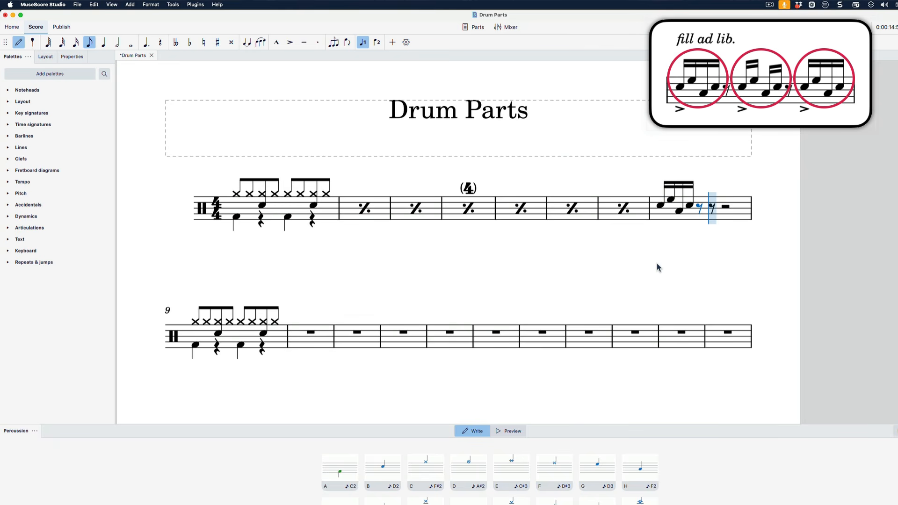
key("Escape")
key("Escape")
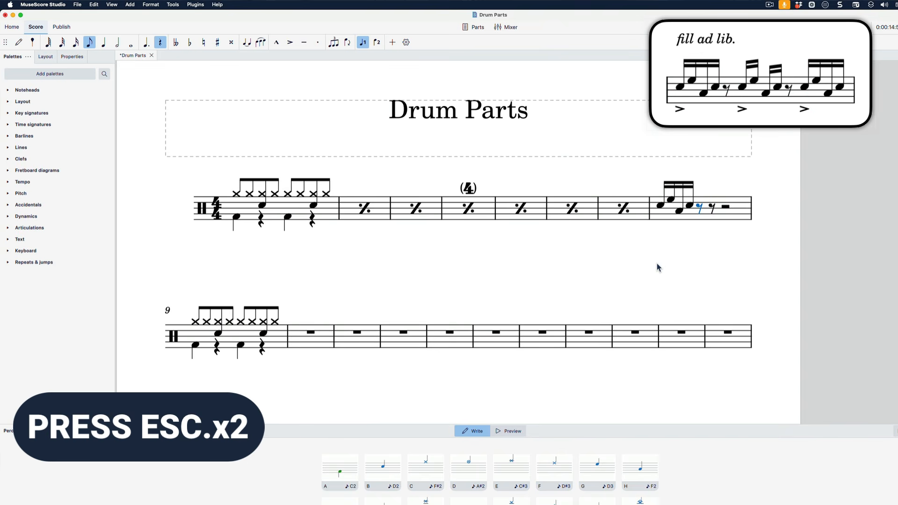
key("Escape")
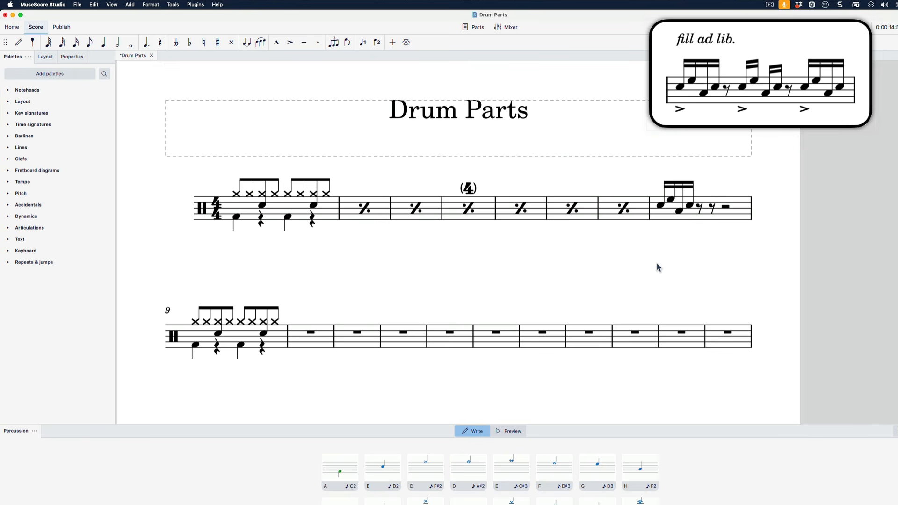
Copy the sixteenth-note group in bar 8 onto the second eighth rest and onto beat 4 to complete the fill.
left_click(661, 205)
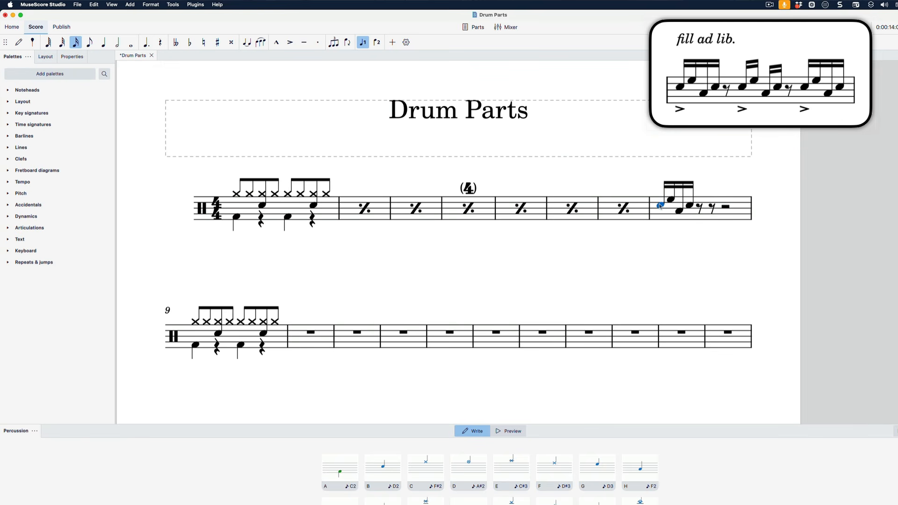
left_click(694, 206, "shift")
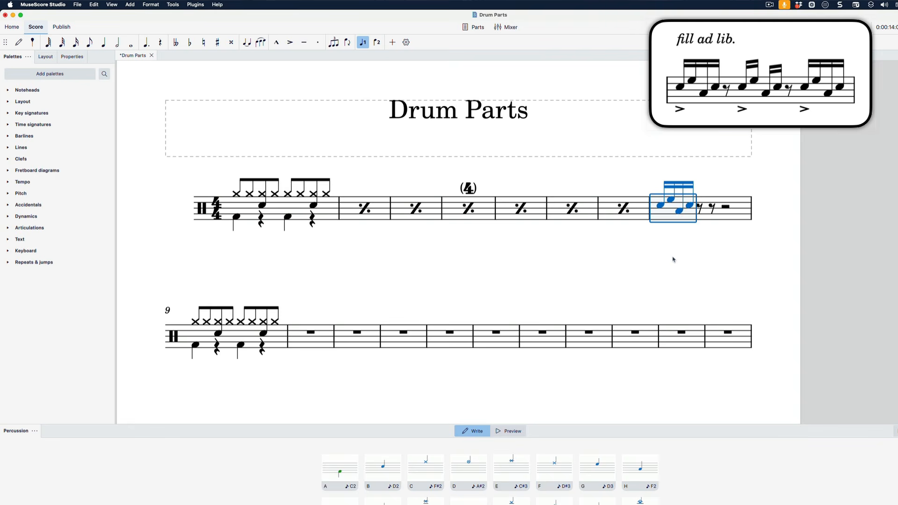
key("super+c")
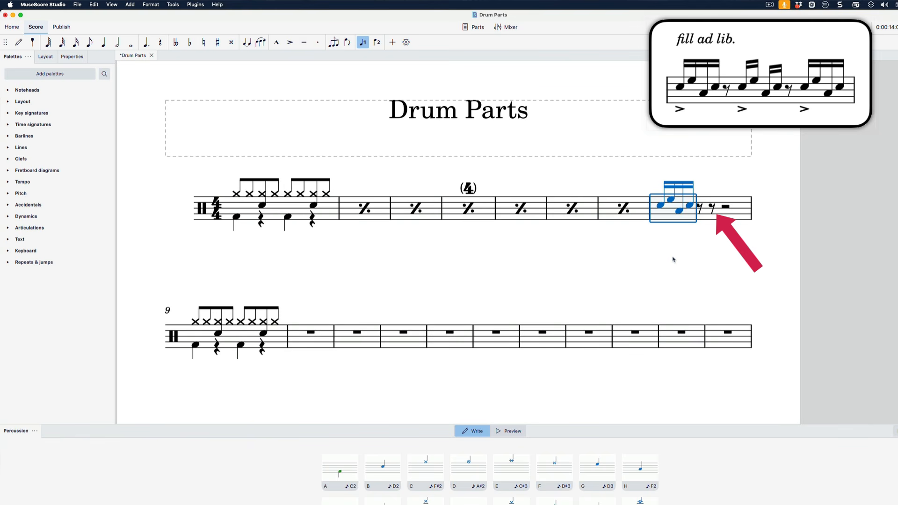
left_click(712, 209)
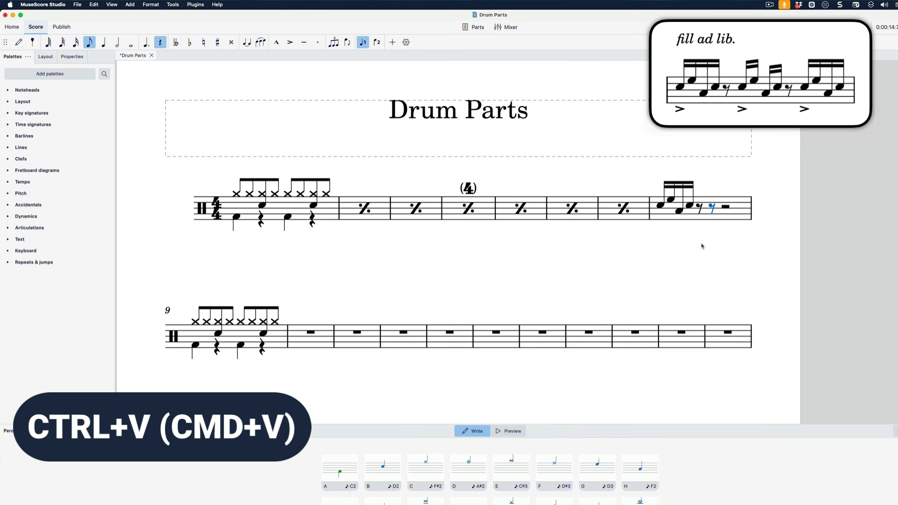
key("super+v")
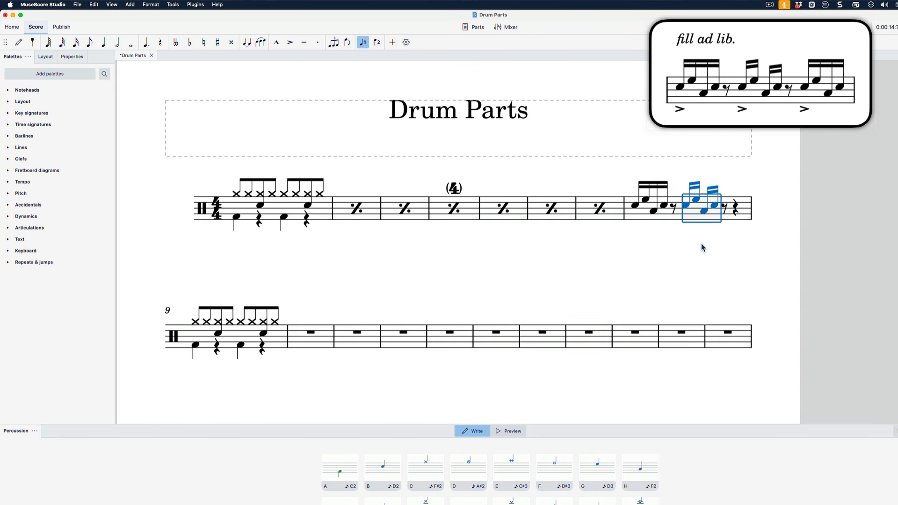
left_click(737, 209)
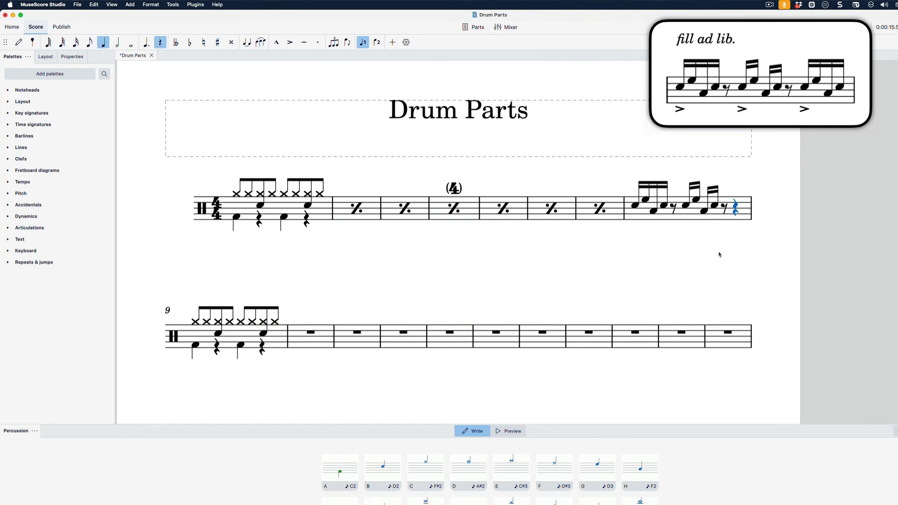
key("cmd+v")
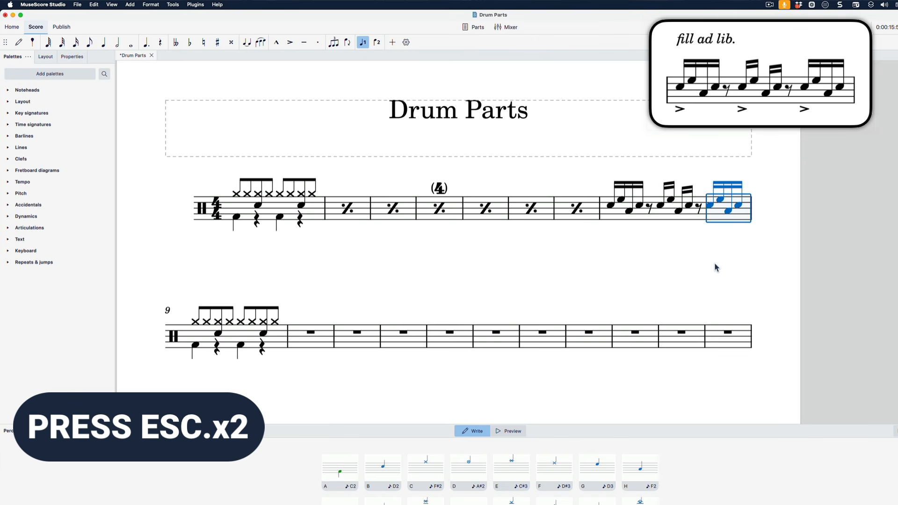
key("Escape")
key("Escape")
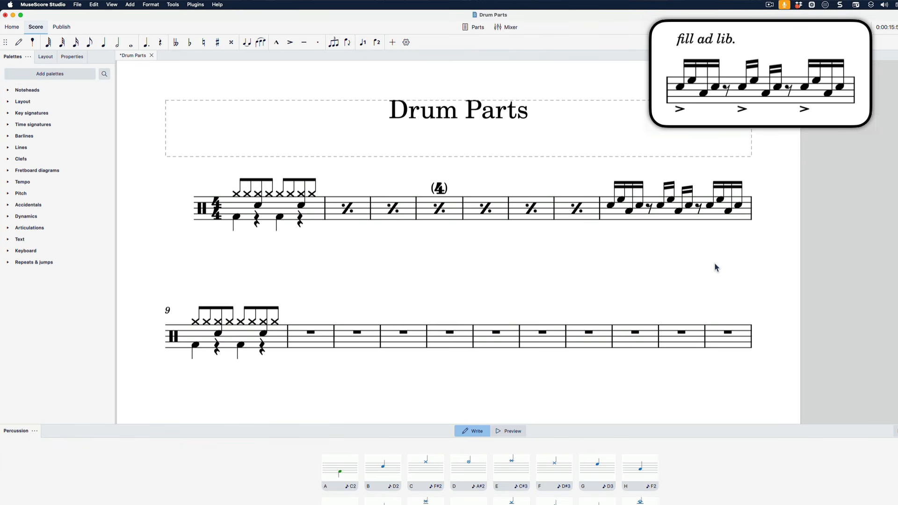
Play back the bars leading into the drum fill in bar 8.
left_click(549, 221)
key("space")
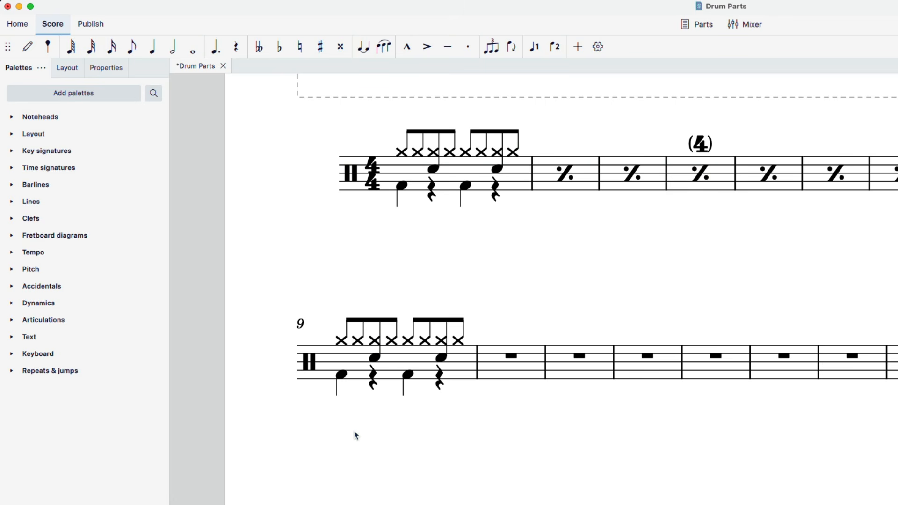
Add an accent articulation to the second hi-hat note of bar 9.
left_click(359, 341)
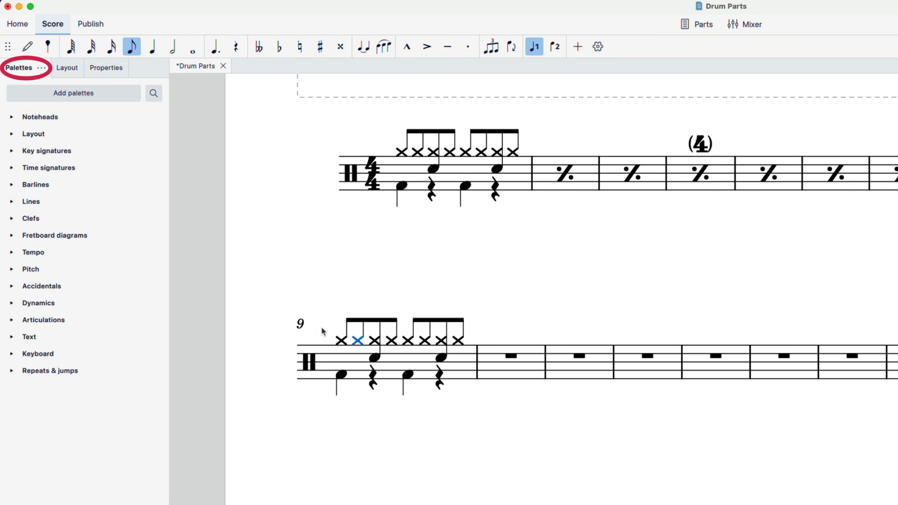
left_click(21, 325)
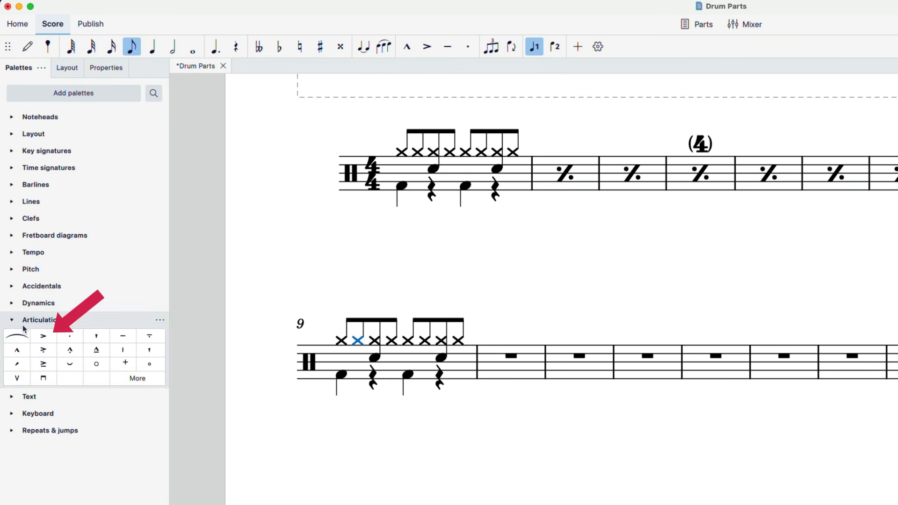
left_click(40, 338)
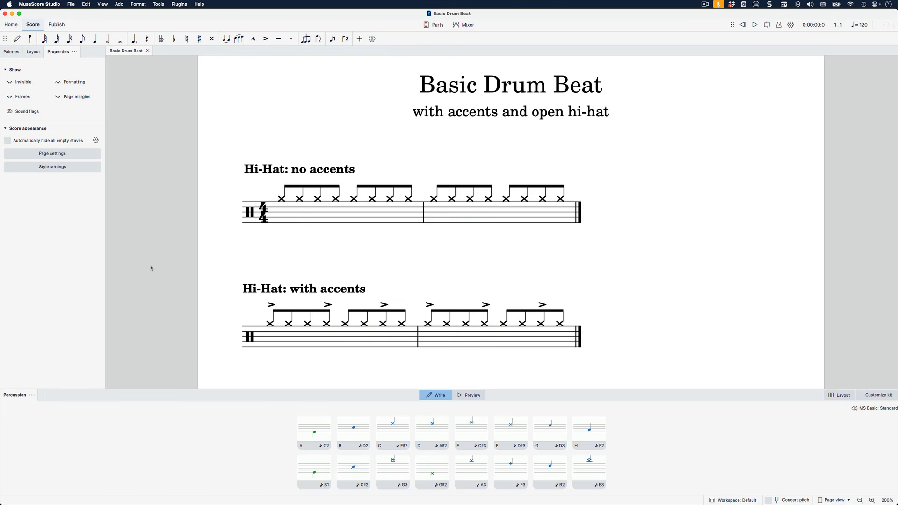
Play the Basic Drum Beat score to compare the hi-hat pattern without and with accents.
key("space")
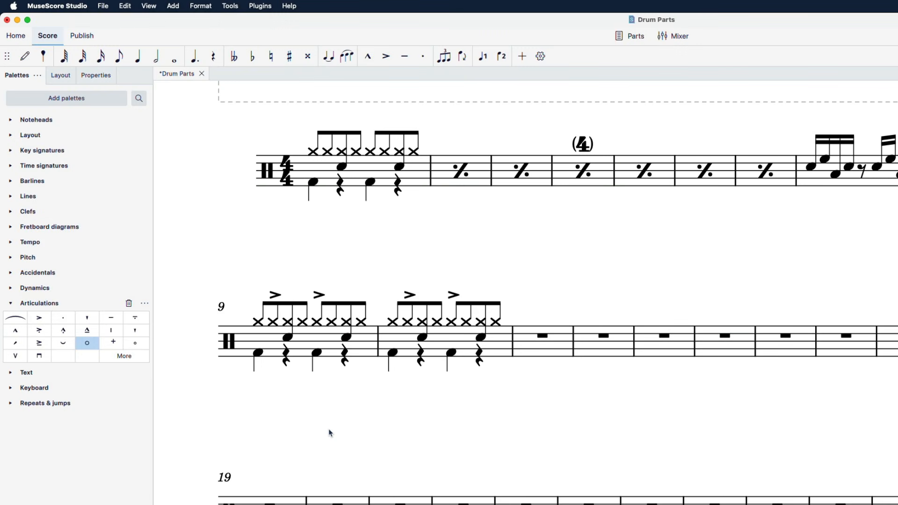
Change the last hi-hat note of bars 9 and 10 to an open hi-hat and leave note input.
left_click(361, 322)
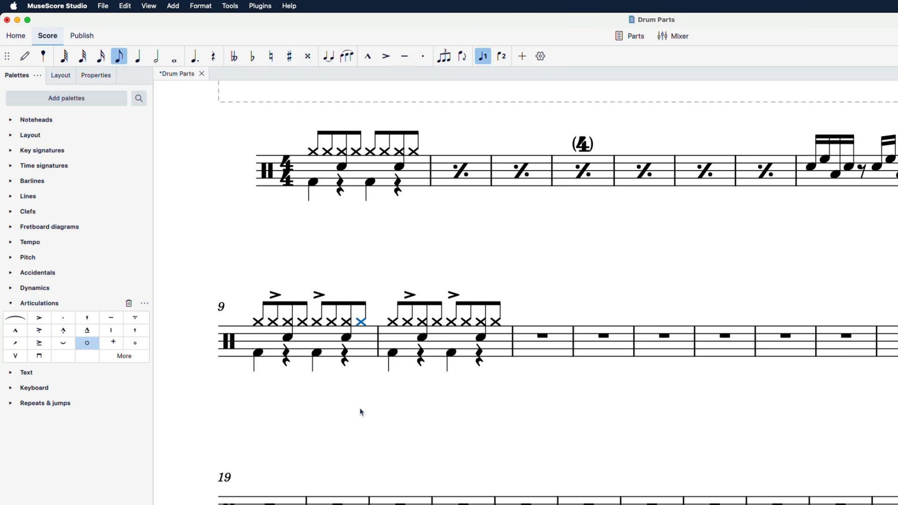
key("d")
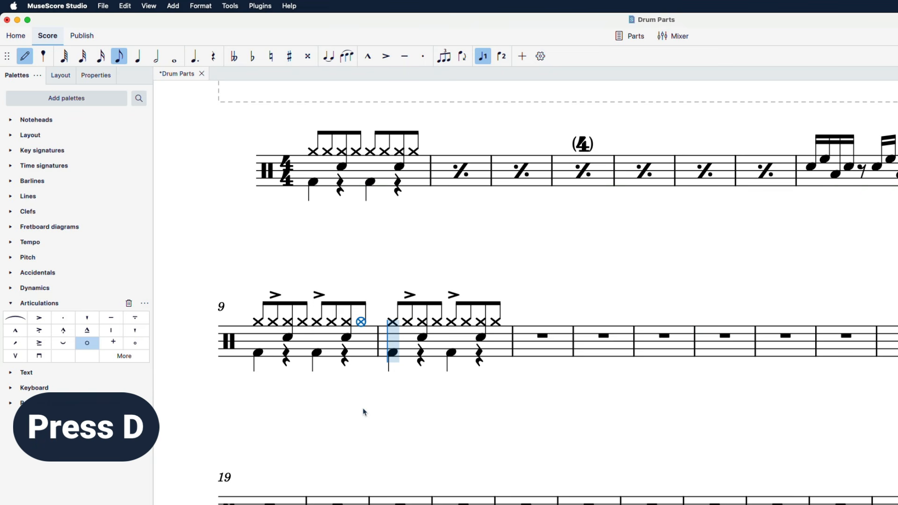
key("Escape")
left_click(499, 325)
key("d")
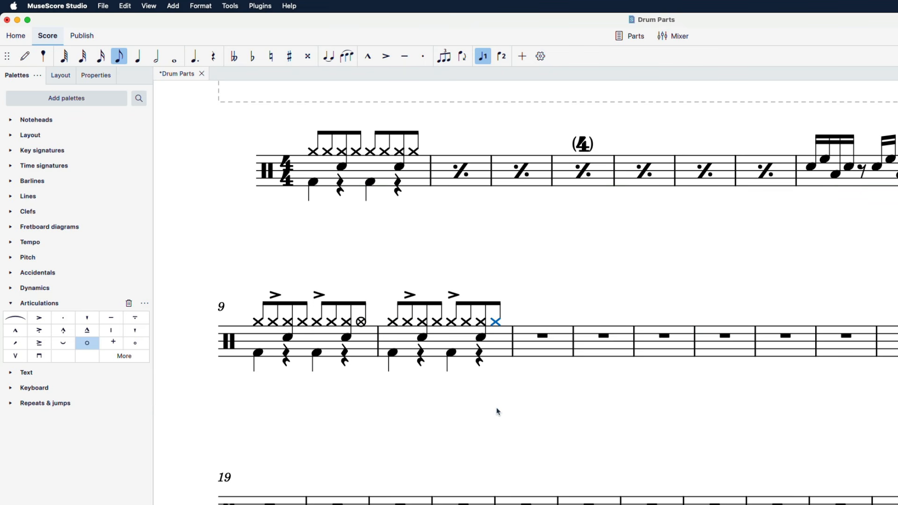
key("Escape")
key("Escape")
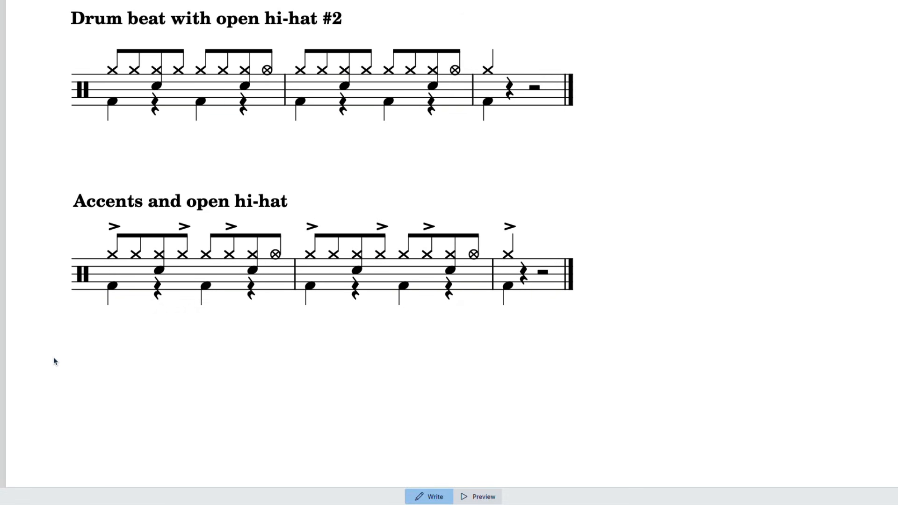
Play back the example combining accents and open hi-hat.
key("space")
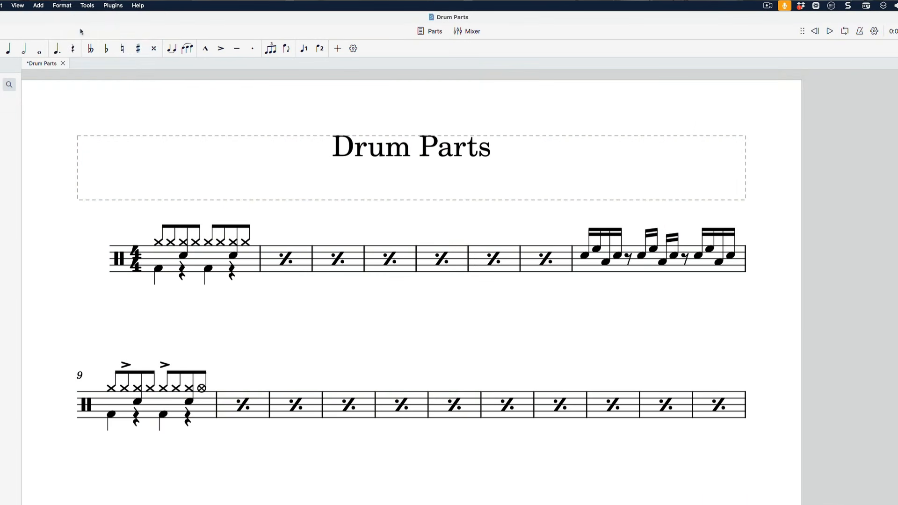
Number consecutive measure repeats every 4 measures with parentheses in the score style, and open the properties of bar 12's repeat.
left_click(71, 6)
left_click(78, 19)
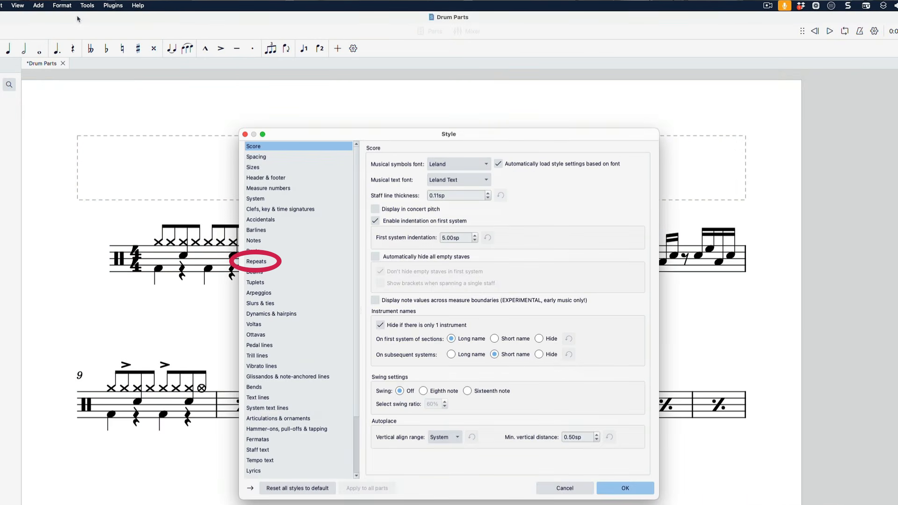
left_click(264, 265)
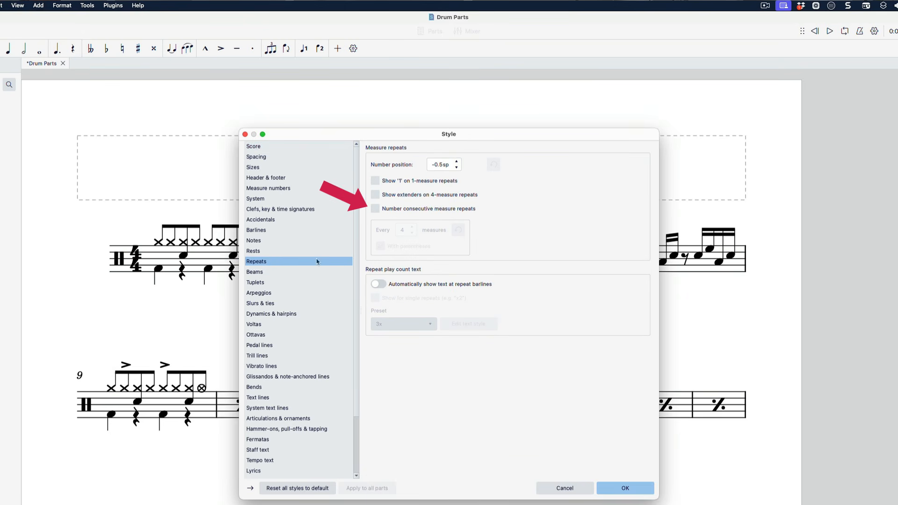
left_click(377, 208)
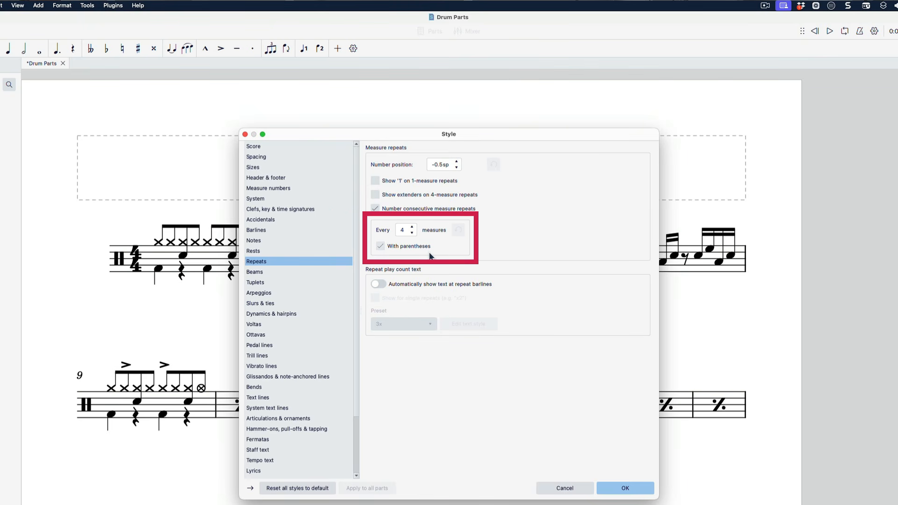
left_click(627, 488)
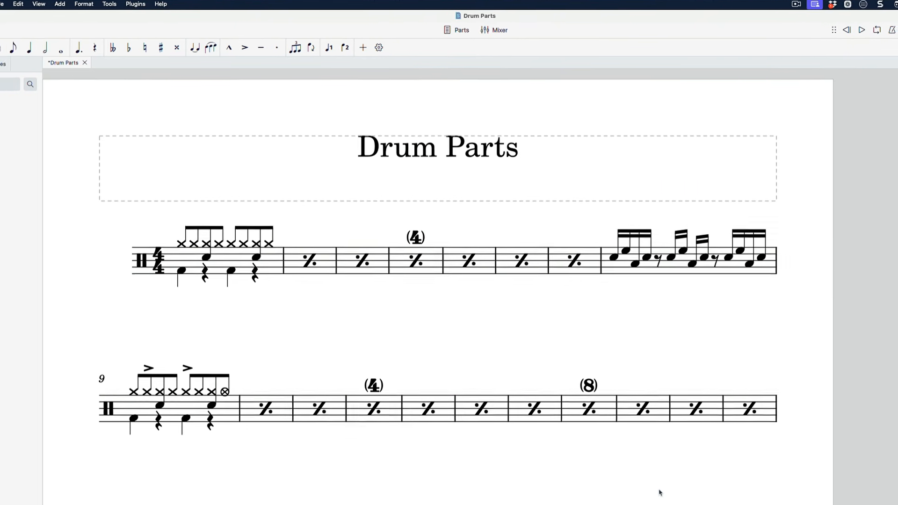
left_click(436, 396)
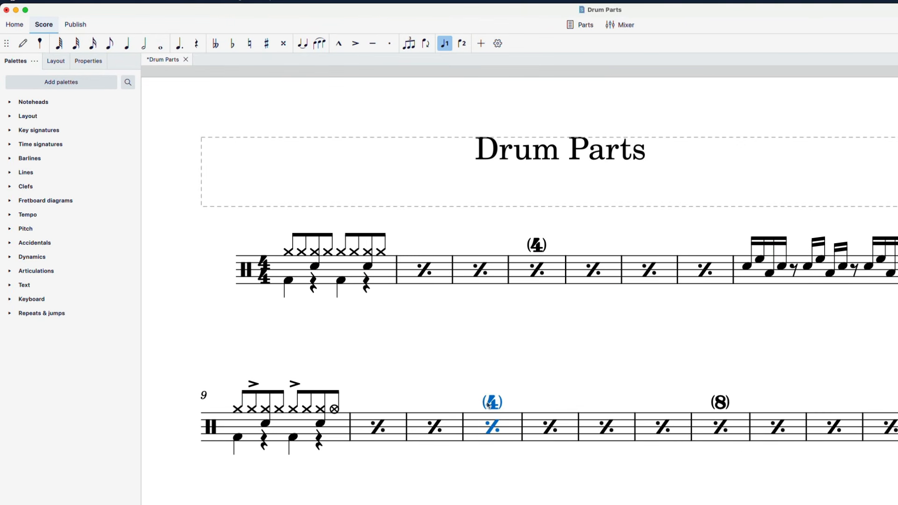
left_click(90, 64)
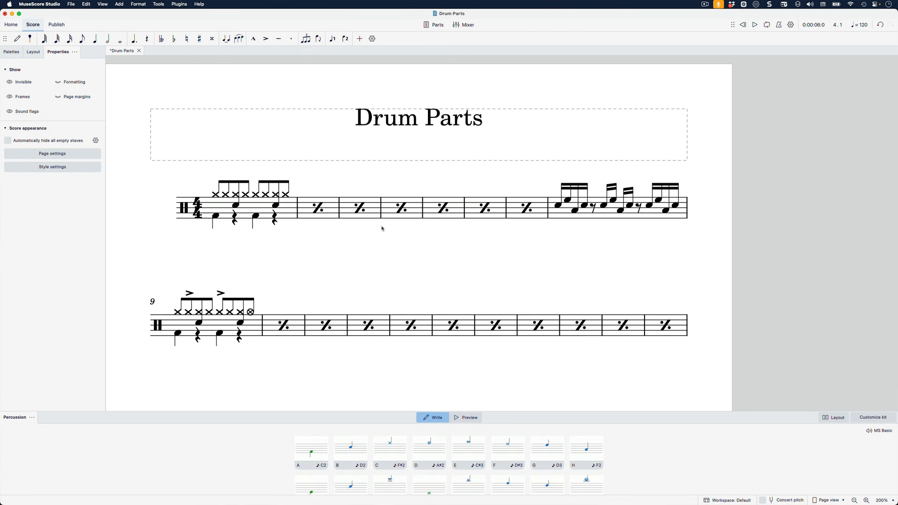
Add the staff text "(4)" in italic 8 pt above the measure repeat in bar 4.
left_click(391, 214)
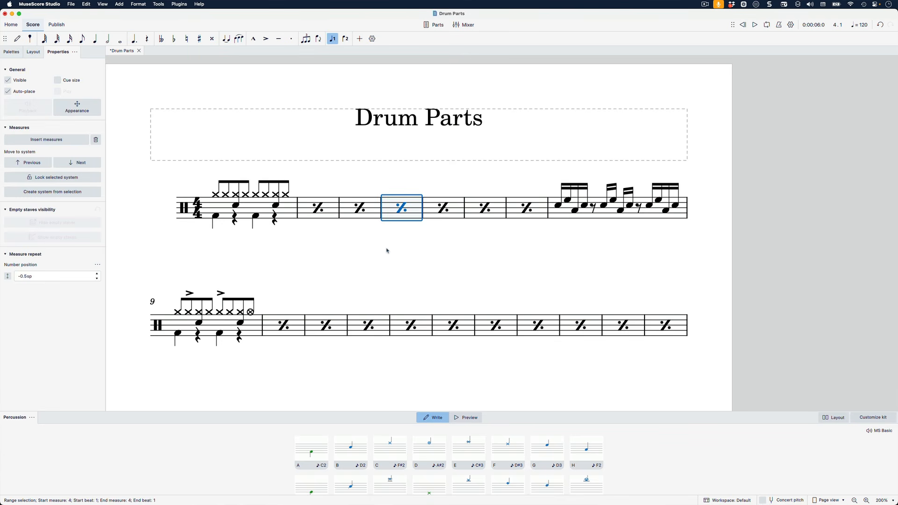
key("super+t")
left_click(404, 166)
left_click(498, 156)
left_click(498, 157)
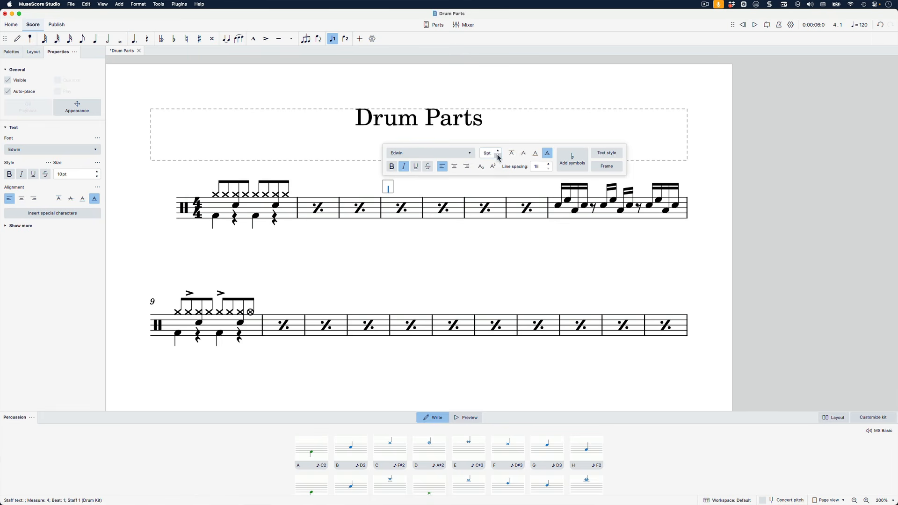
type("(4)")
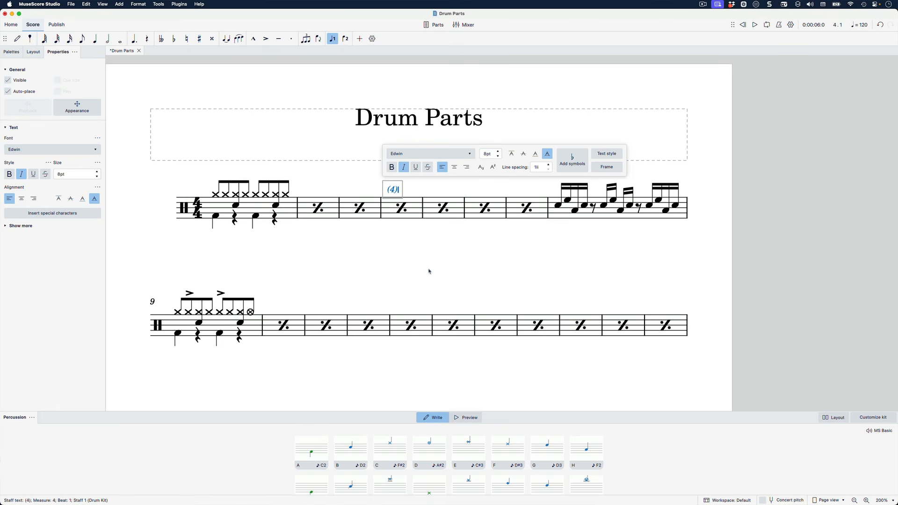
left_click(421, 268)
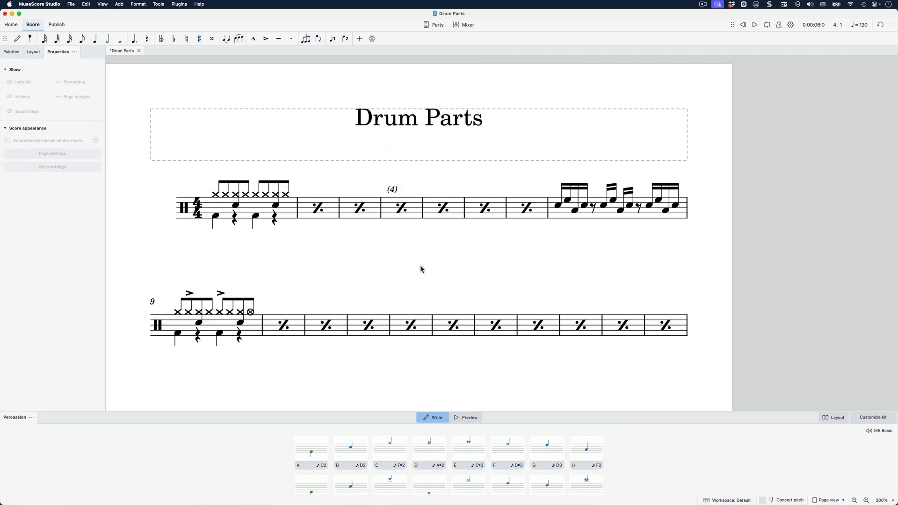
Add the italic 8 pt staff text "(4)" above bar 12, and centre both "(4)" texts over their measure repeats.
left_click(382, 329)
key("super+t")
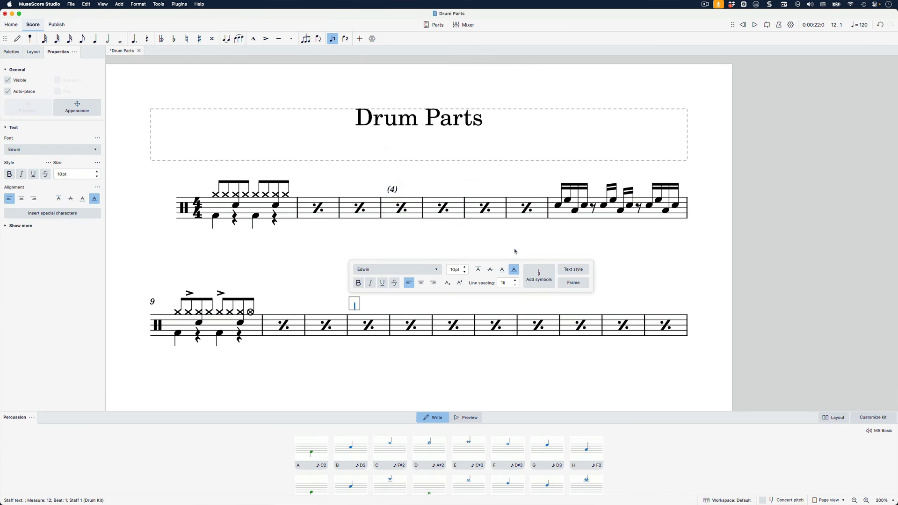
left_click(370, 283)
left_click(465, 274)
left_click(464, 274)
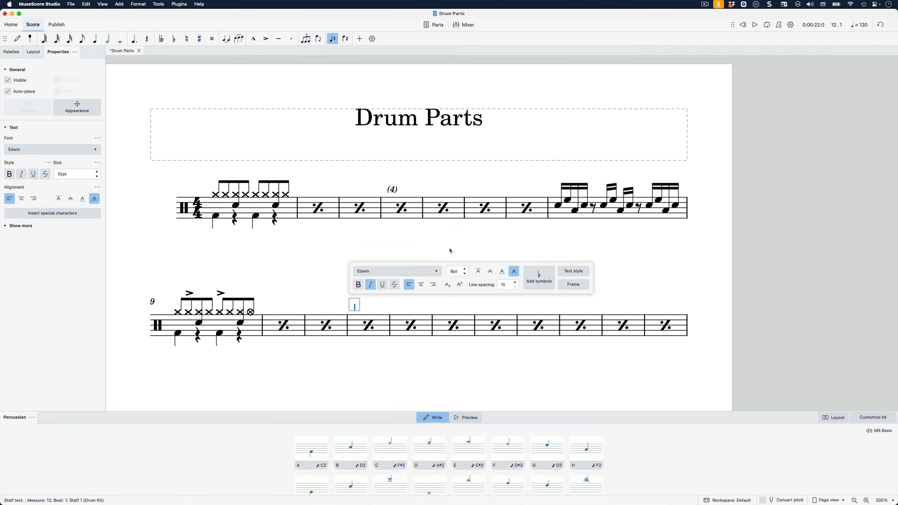
type("(4)")
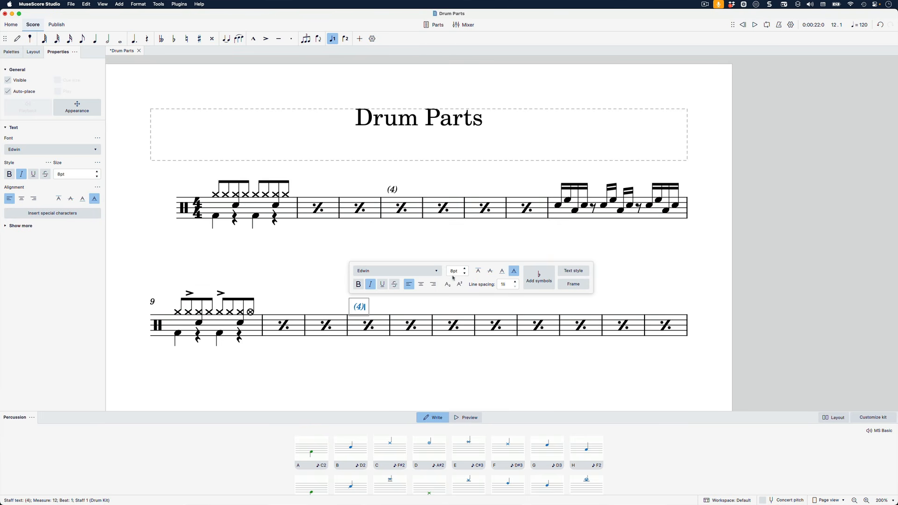
left_click(401, 347)
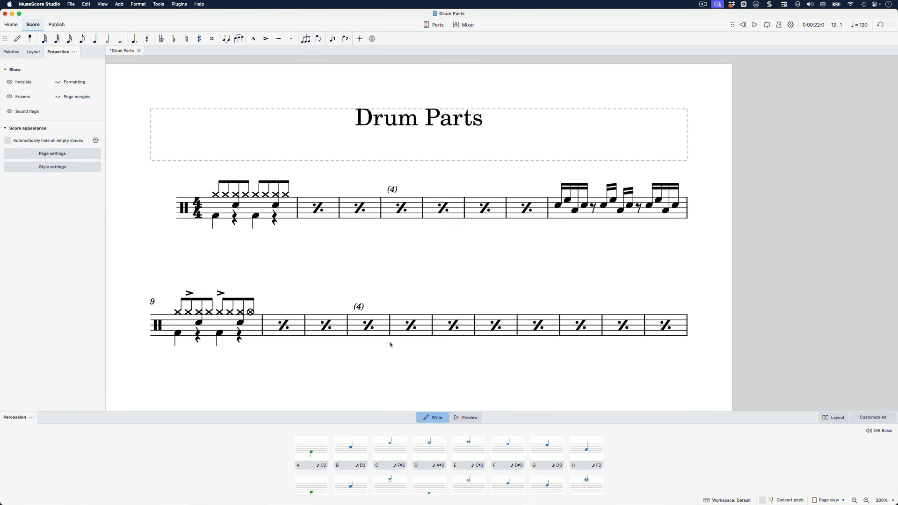
left_click_drag(394, 189, 406, 190)
left_click_drag(359, 306, 372, 306)
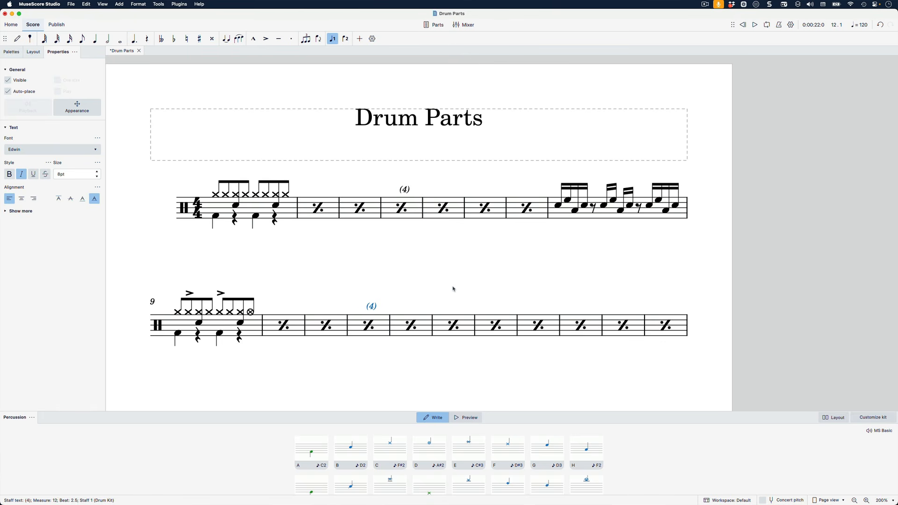
Add the staff text "(8)" in italic 8 pt above the measure repeat in bar 16 and select it.
left_click(539, 324)
key("ctrl+t")
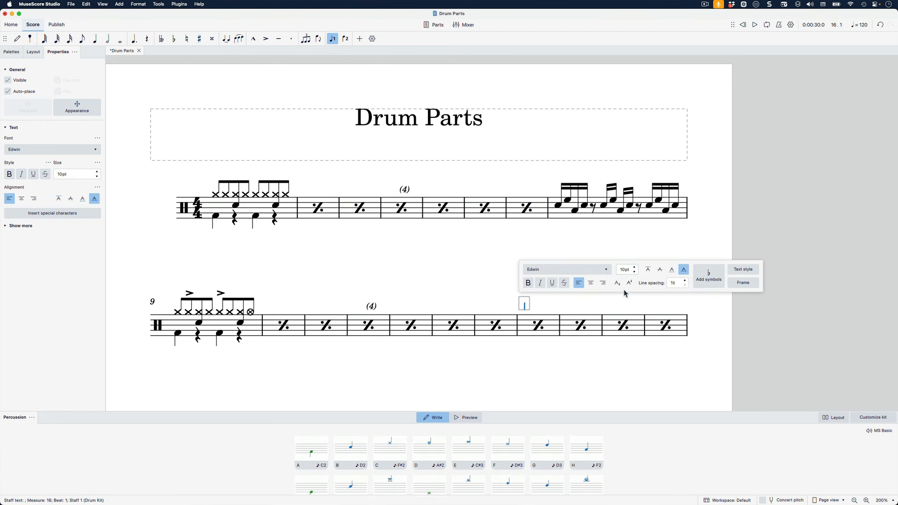
left_click(541, 282)
type("(8)")
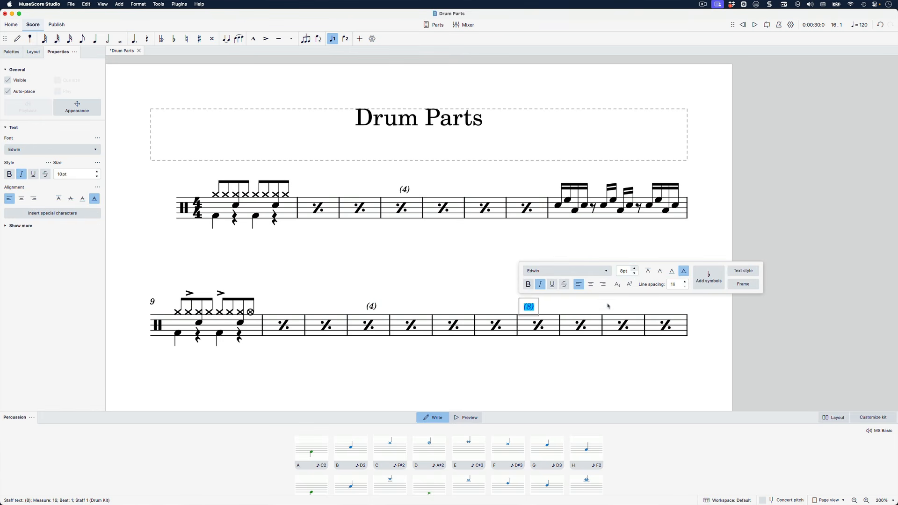
left_click(585, 308)
left_click(529, 306)
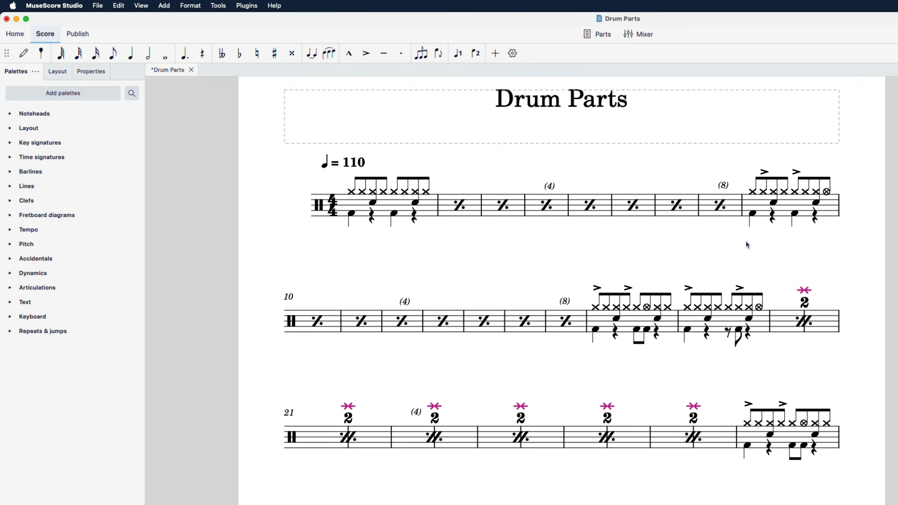
Add a system break after bar 8 and clear the selection.
left_click(736, 211)
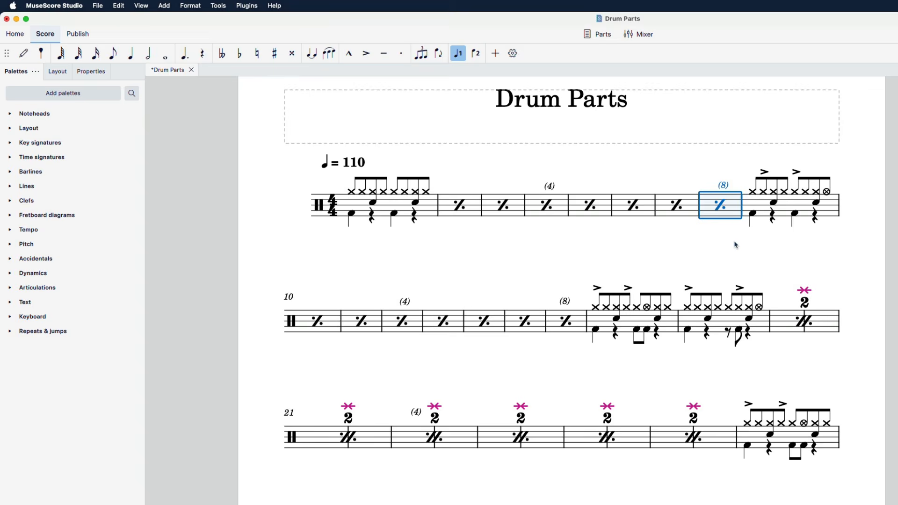
key("Return")
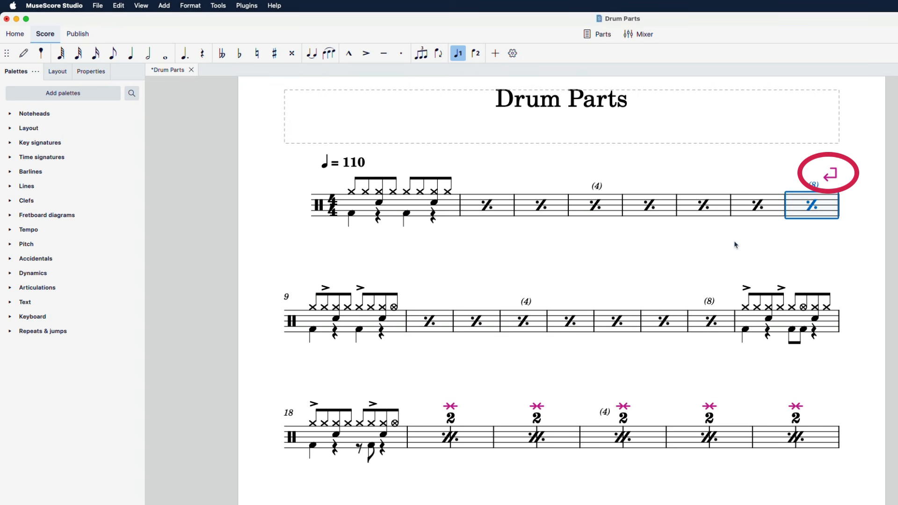
key("Escape")
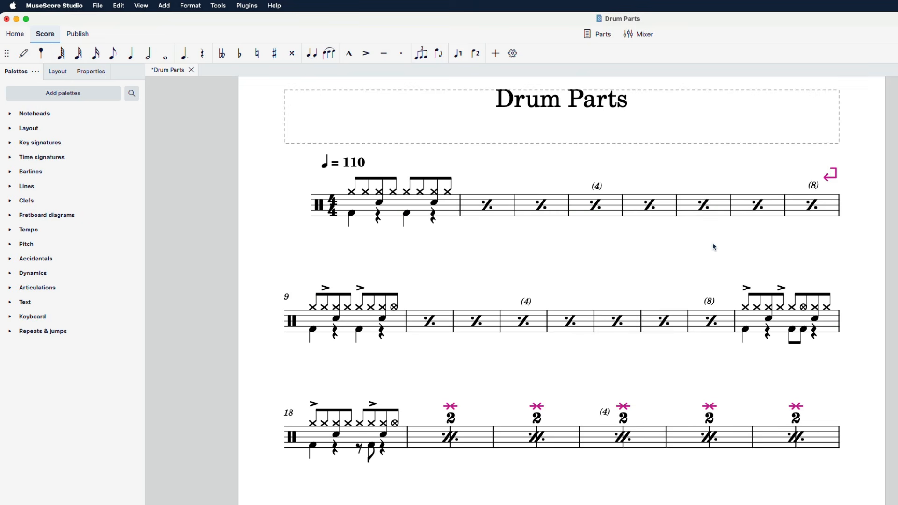
Check the visibility option for formatting marks, and add a system break after bar 16.
left_click(95, 73)
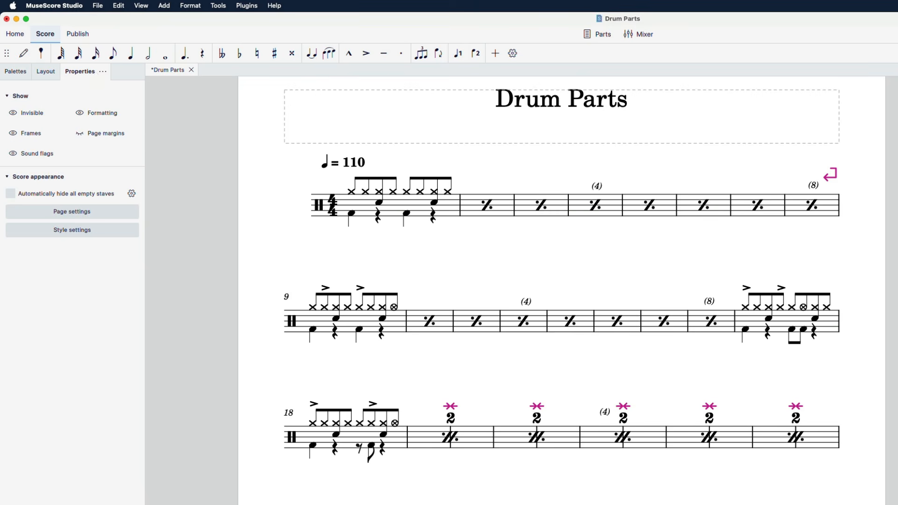
left_click(80, 114)
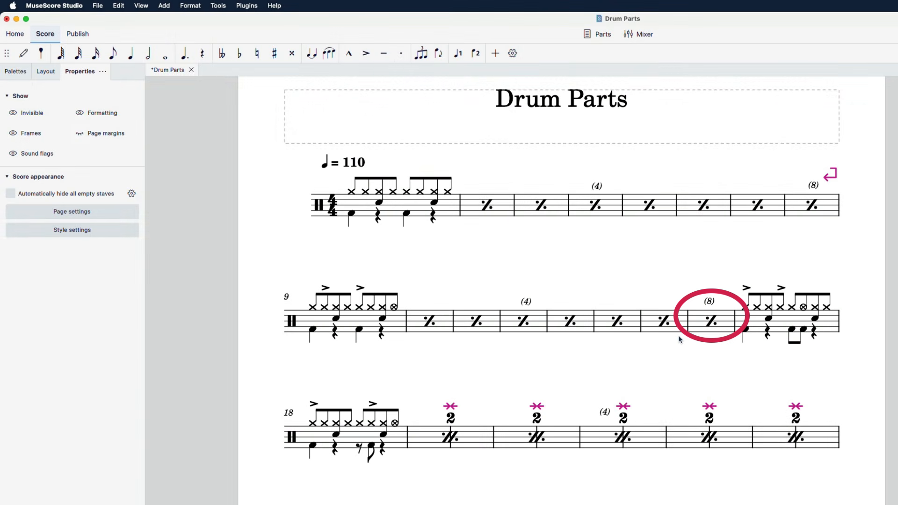
left_click(703, 329)
key("Return")
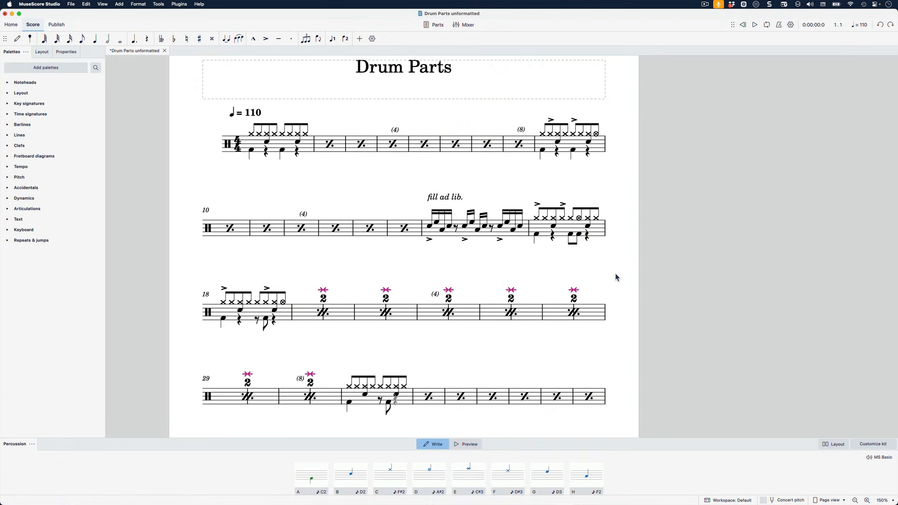
Lock the layout of the whole unformatted score to 8 measures per system.
left_click(138, 4)
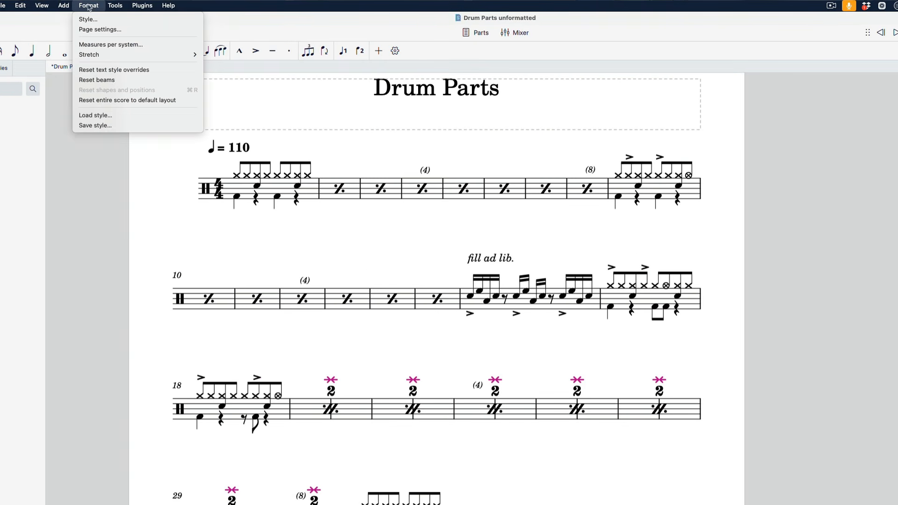
left_click(127, 45)
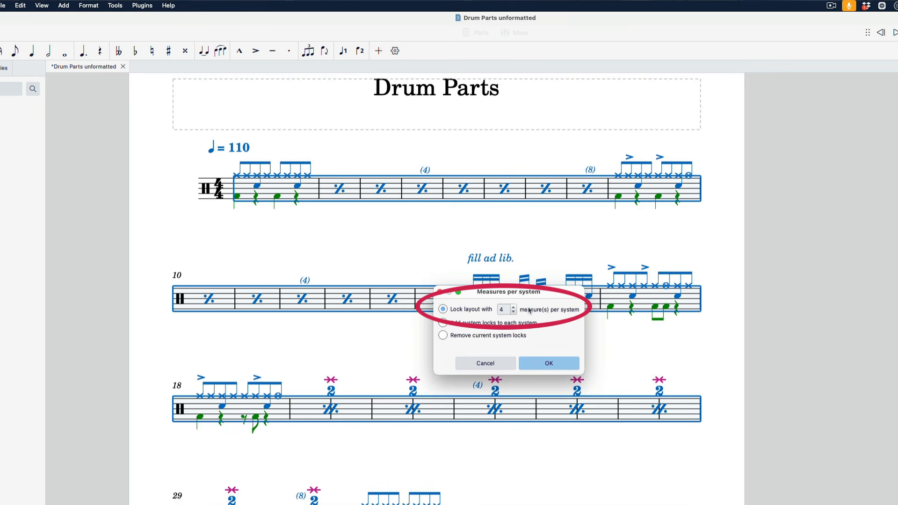
left_click(514, 307)
left_click(513, 308)
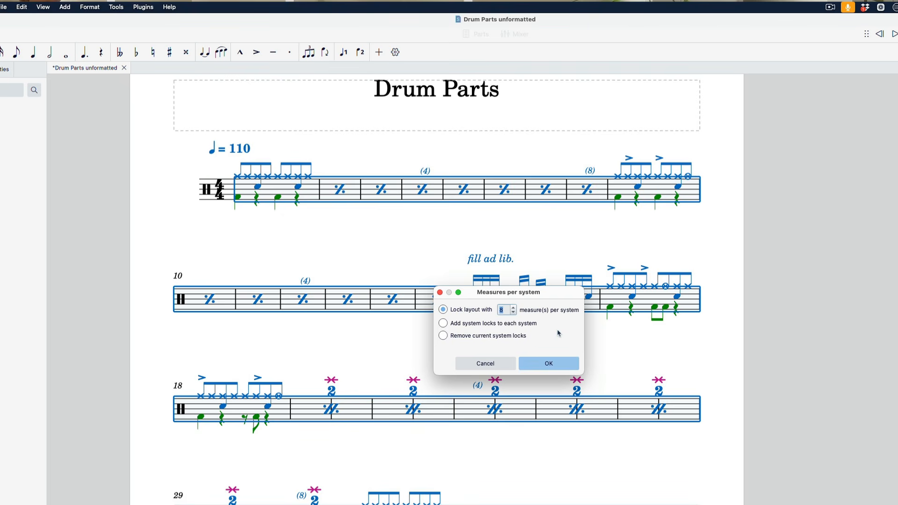
left_click(557, 364)
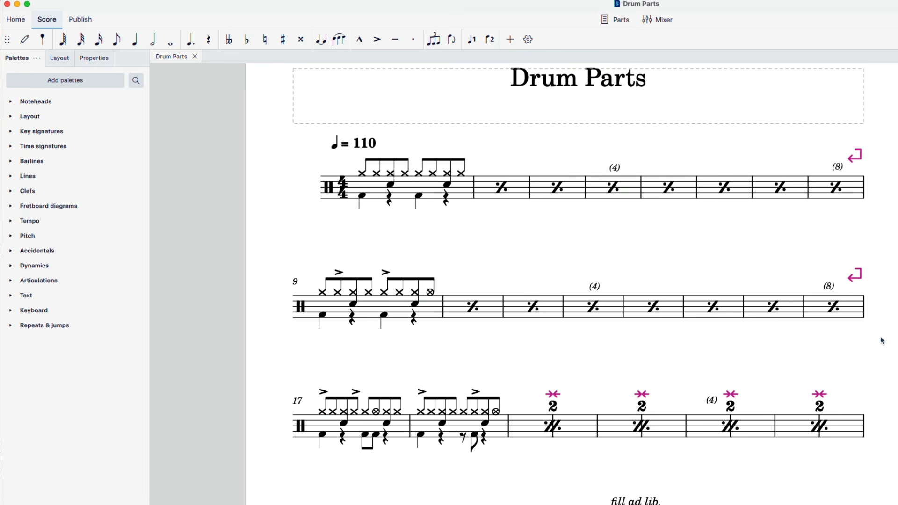
Apply a double barline to the end of bar 16 and clear the selection.
left_click(857, 317)
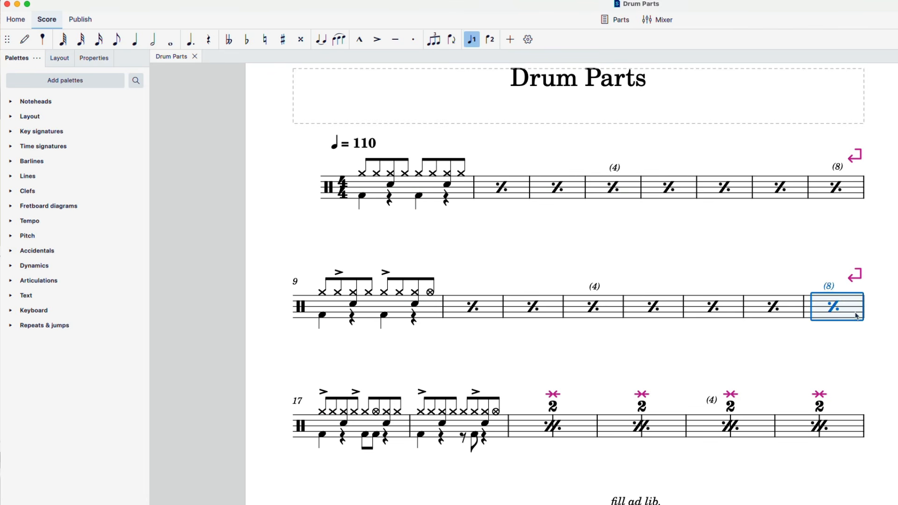
left_click(13, 162)
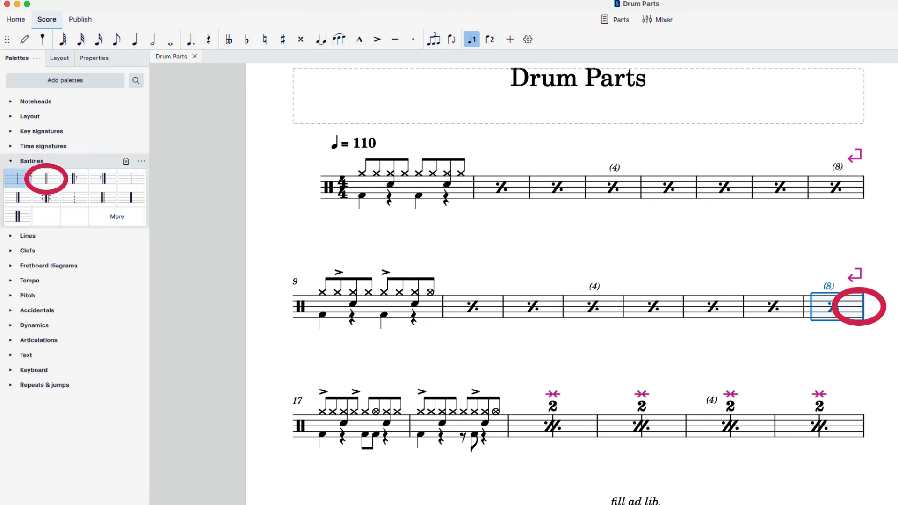
left_click(42, 184)
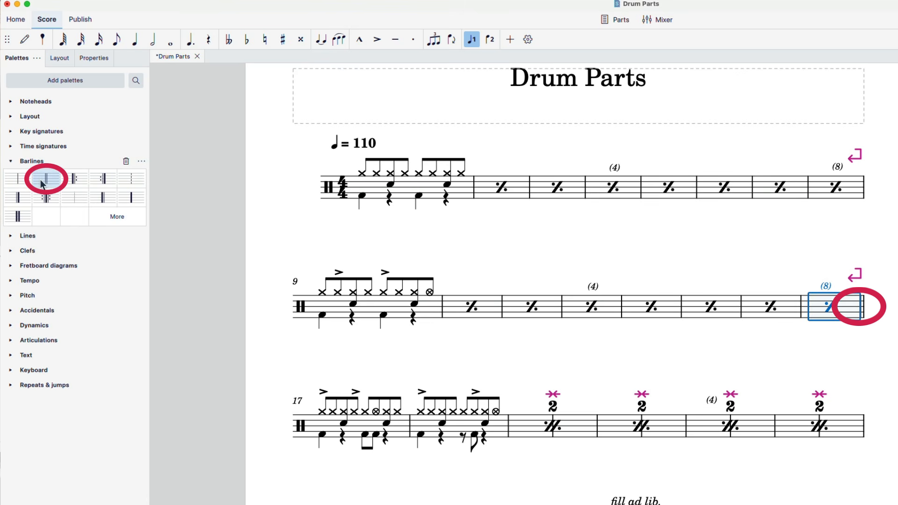
left_click(339, 370)
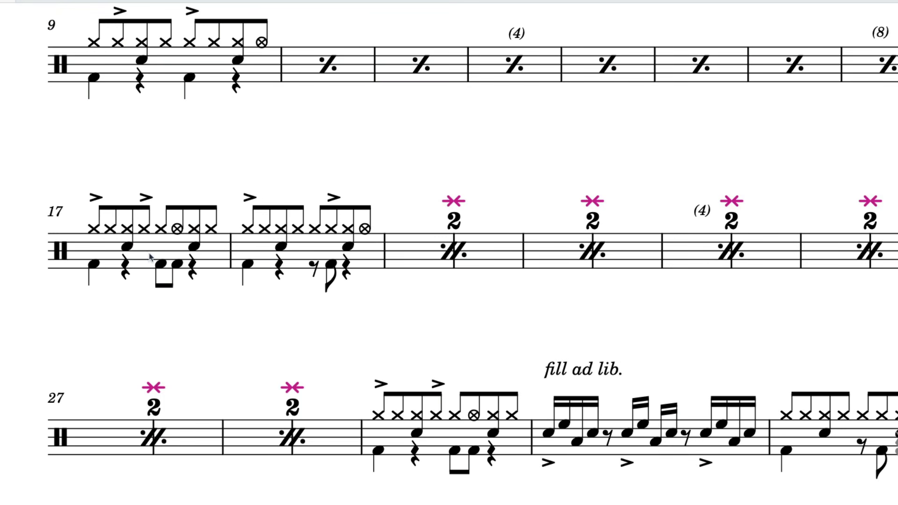
Add the staff text "VERSE 1" at bar 17, formatted in bold with a rectangular frame.
left_click(150, 257)
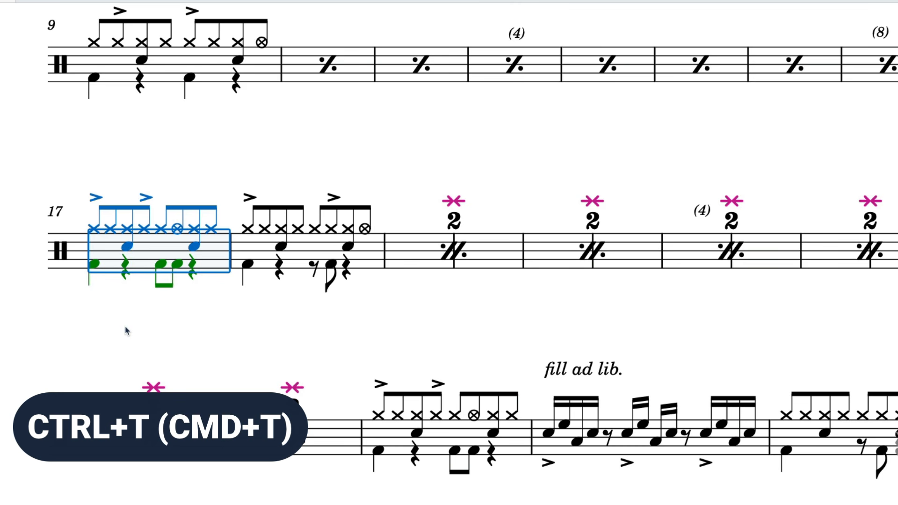
key("ctrl+t")
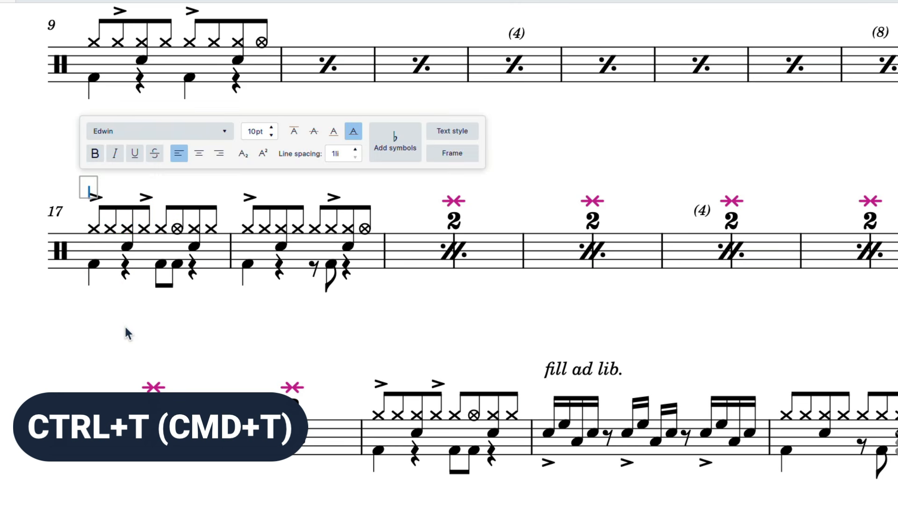
type("VERSE 1")
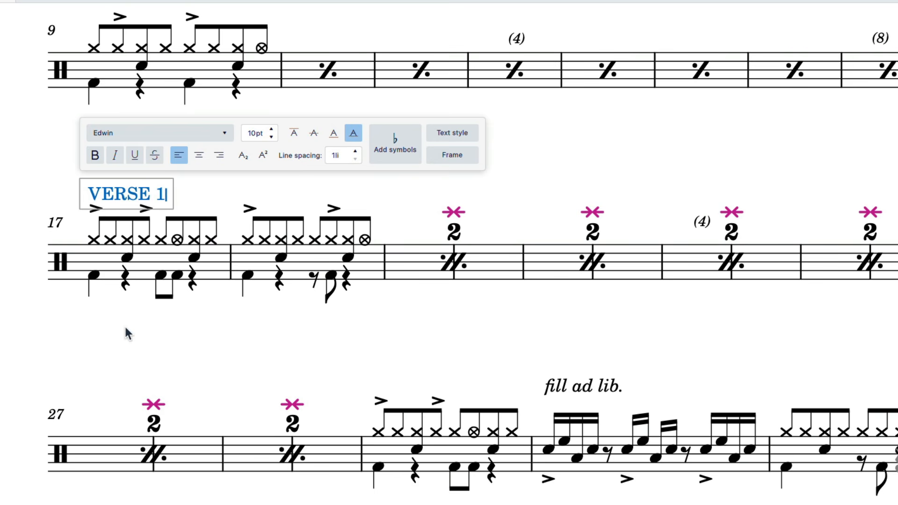
key("ctrl+a")
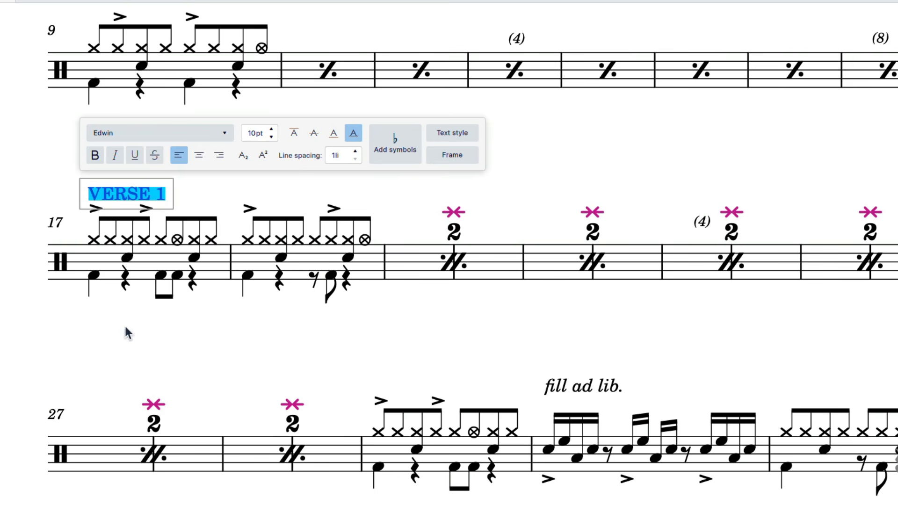
left_click(96, 154)
left_click(452, 155)
left_click(458, 203)
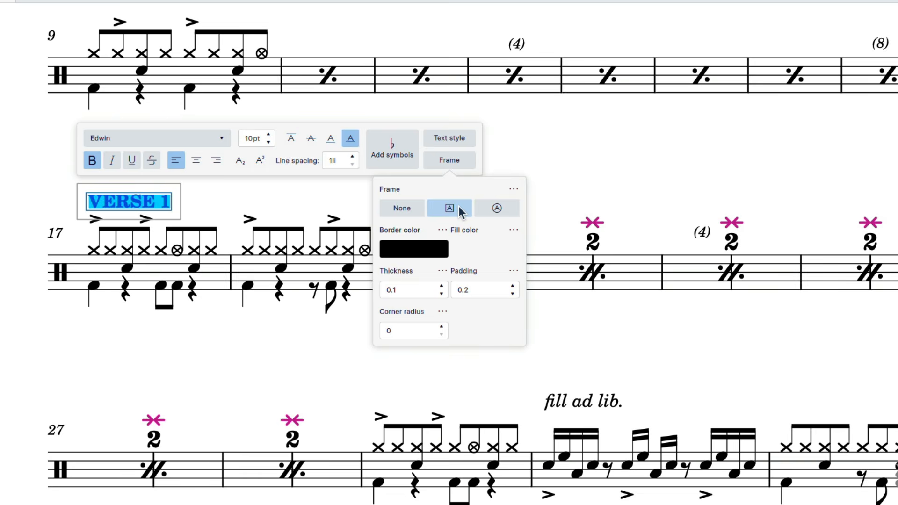
Set the VERSE 1 frame's thickness to 0.2, padding to 0.6 and corner radius to 35, and finish editing the text.
left_click(442, 286)
left_click(512, 287)
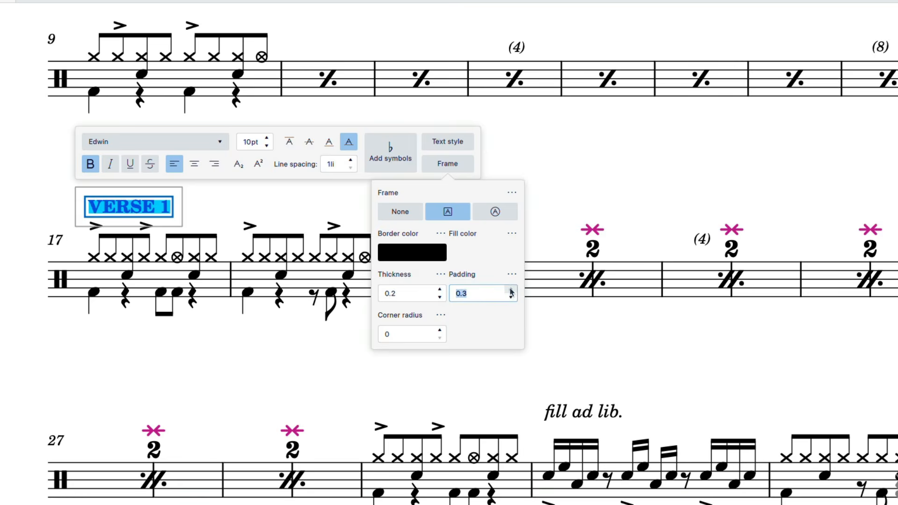
left_click(511, 290)
left_click(511, 294)
left_click(511, 293)
left_click(434, 340)
key("BackSpace")
type("35")
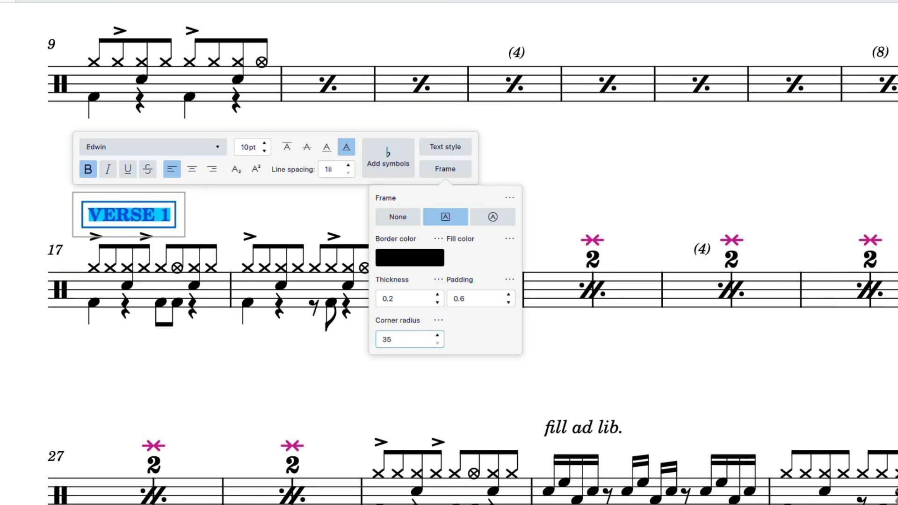
left_click(275, 357)
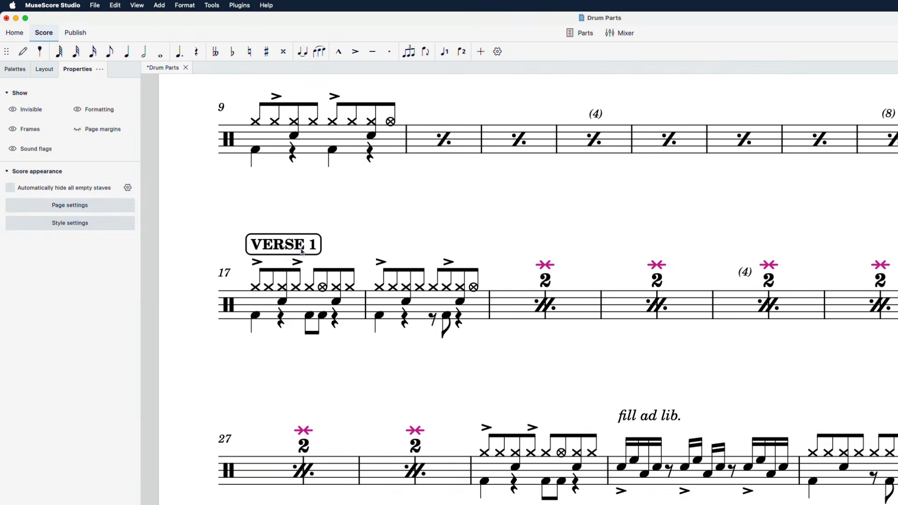
Copy the framed VERSE 1 text to bar 33 and change the copy's wording to "CHORUS".
left_click(302, 253)
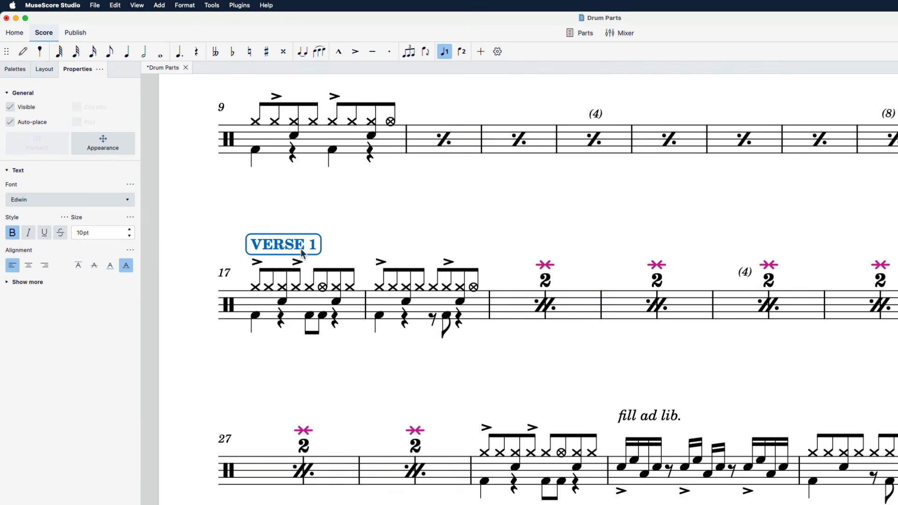
left_click(7, 283)
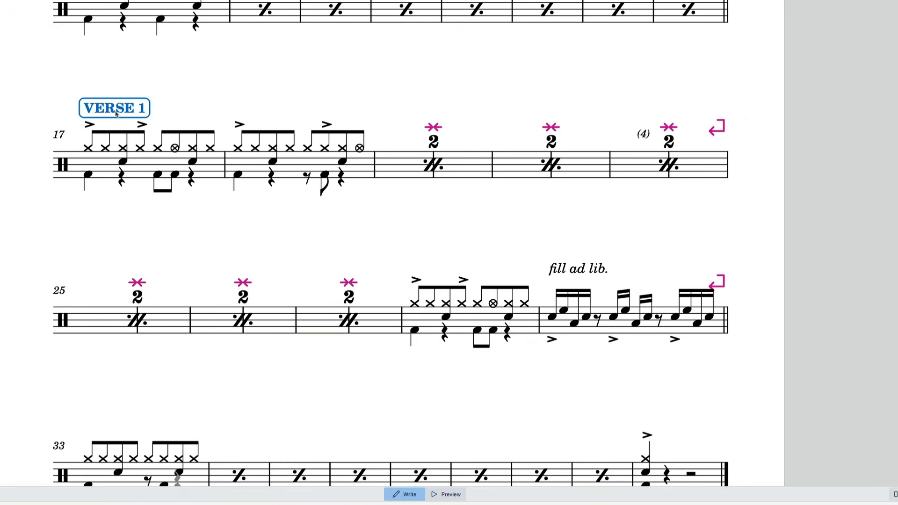
left_click(95, 476)
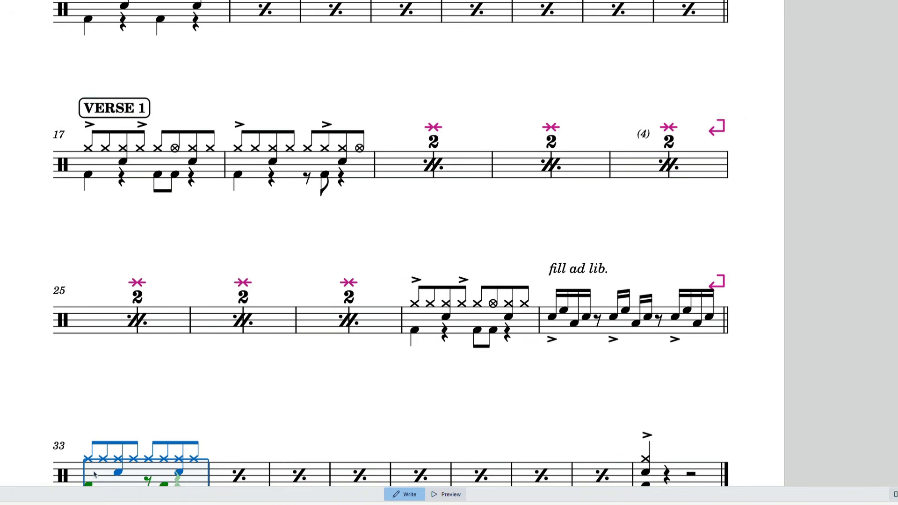
key("ctrl+v")
double_click(102, 431)
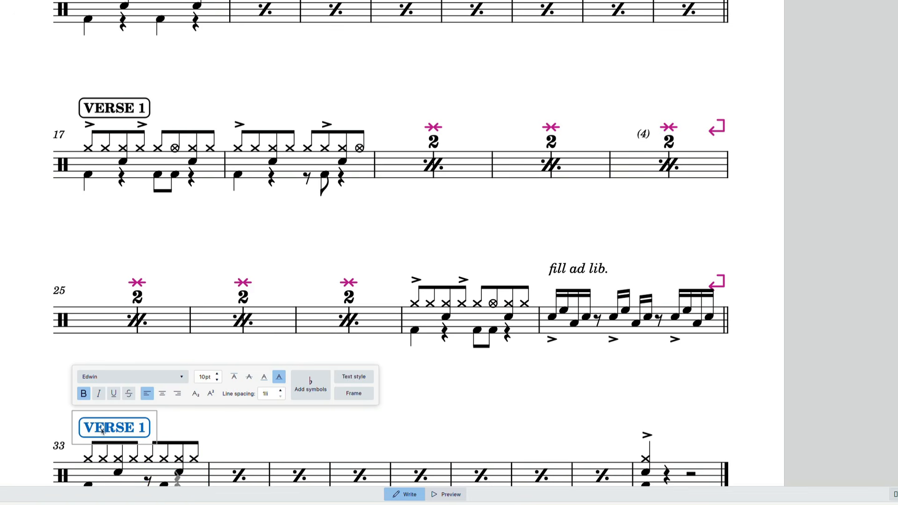
type("CHORUS")
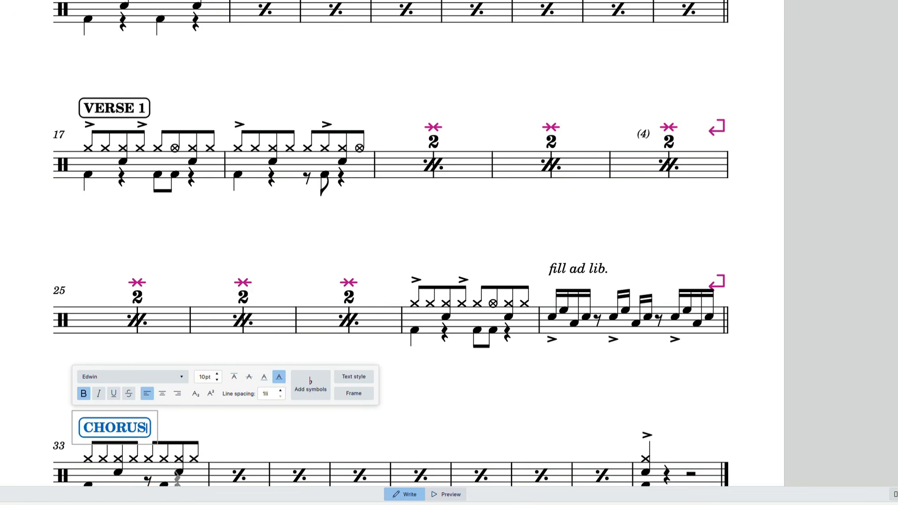